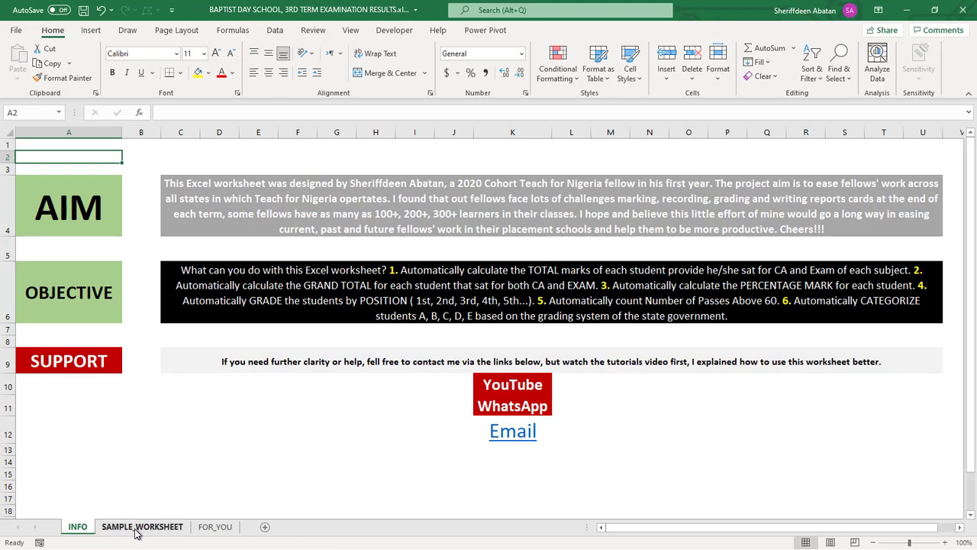
Step: Look over the INFO, SAMPLE_WORKSHEET and FOR_YOU sheets, finishing on SAMPLE_WORKSHEET
click(138, 532)
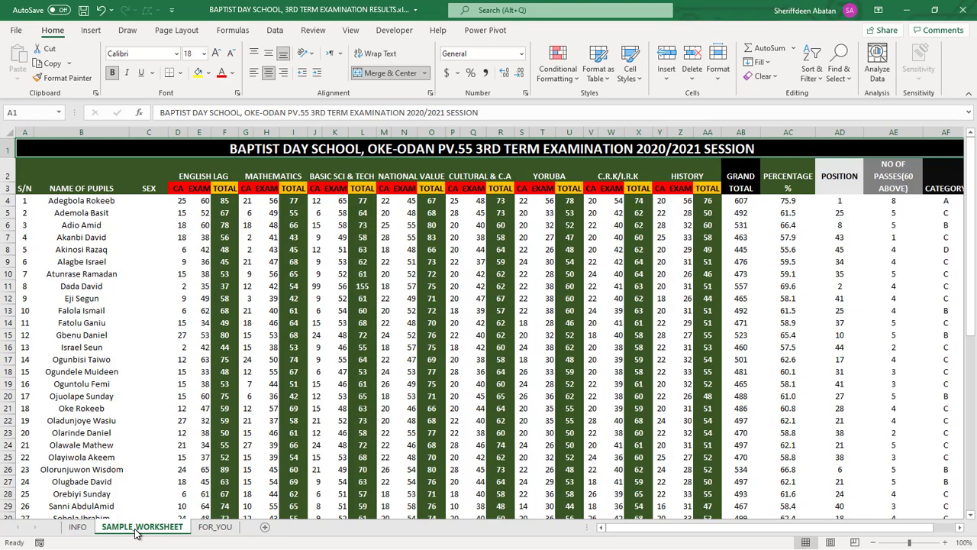
click(77, 529)
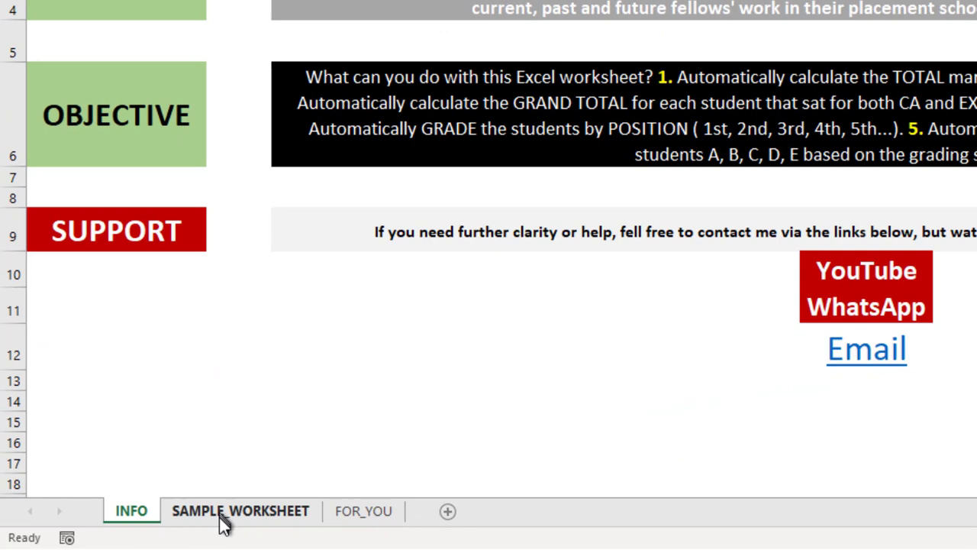
click(223, 513)
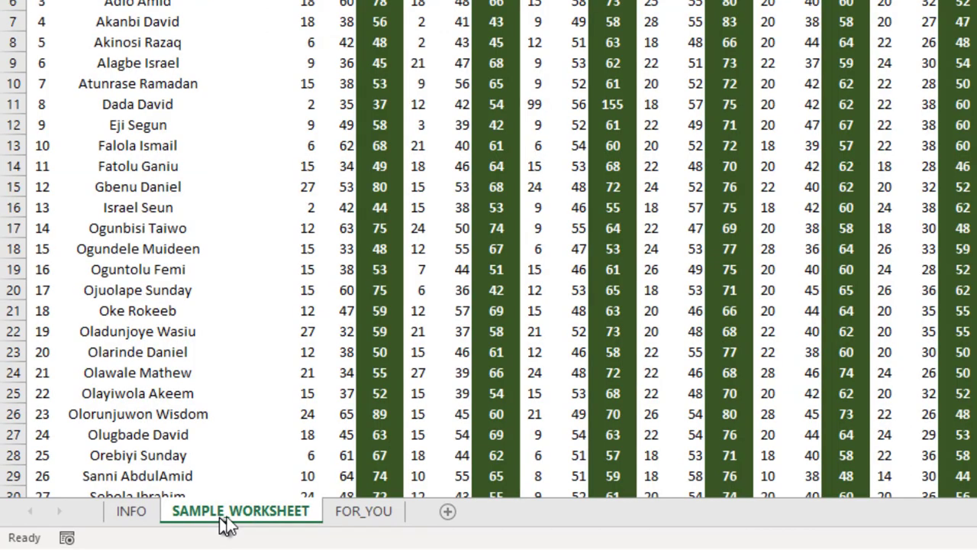
click(345, 521)
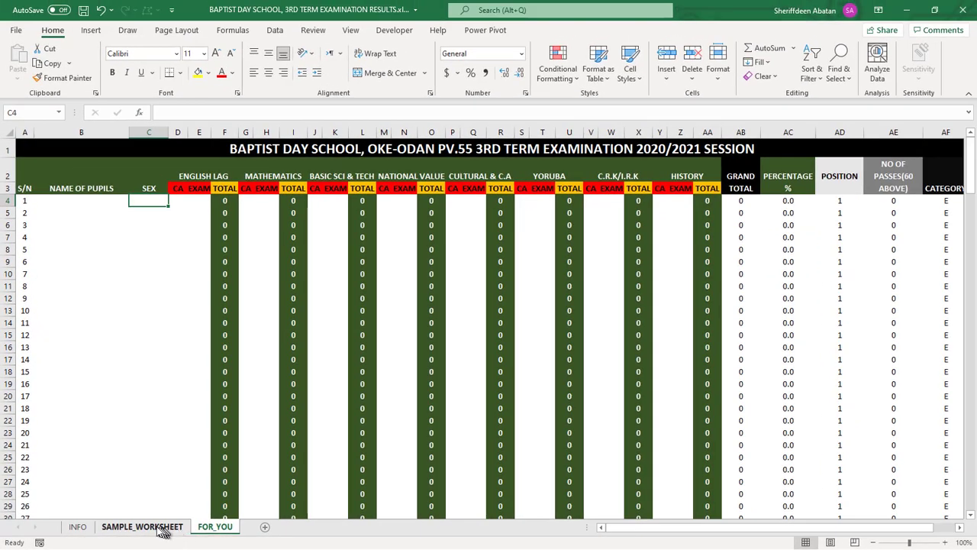
click(153, 528)
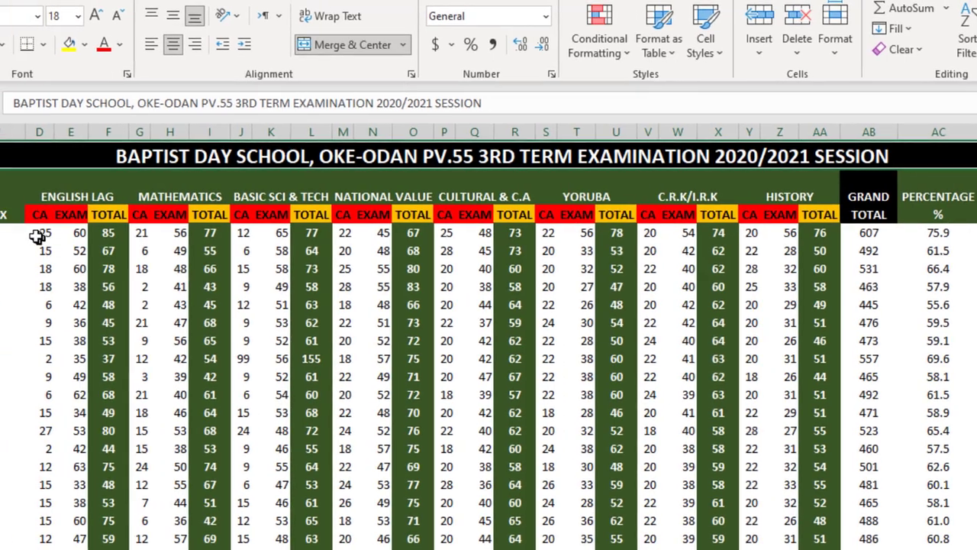
Step: Inspect the English CA and exam score cells in the first pupil's row, D4 and E4
click(38, 237)
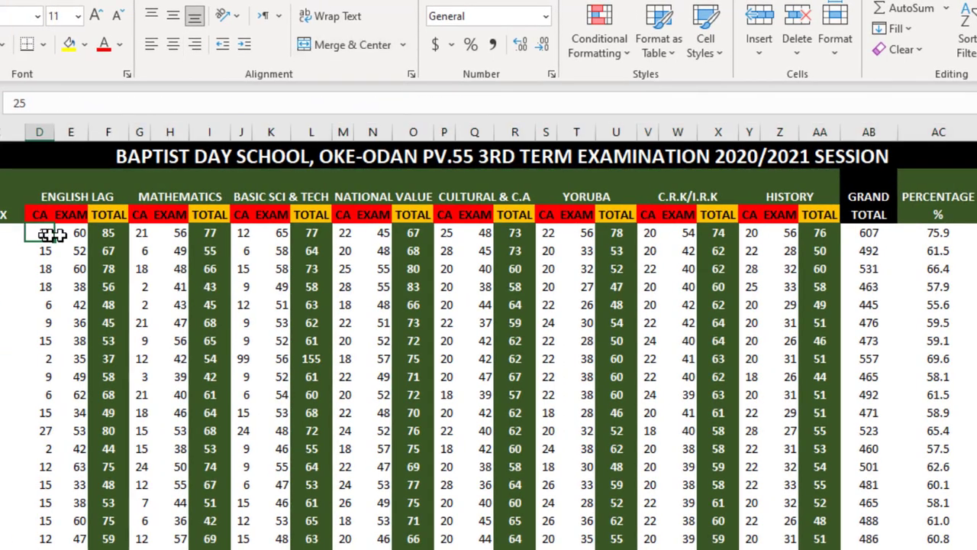
click(71, 237)
click(44, 234)
click(73, 237)
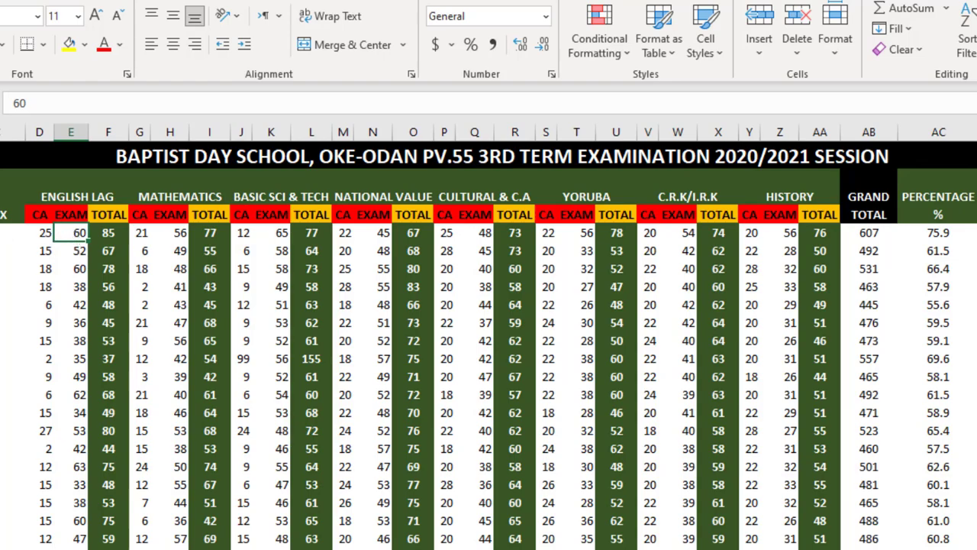
Step: Review the list of pupil names in column B and check the first cell of the SEX column
click(0, 233)
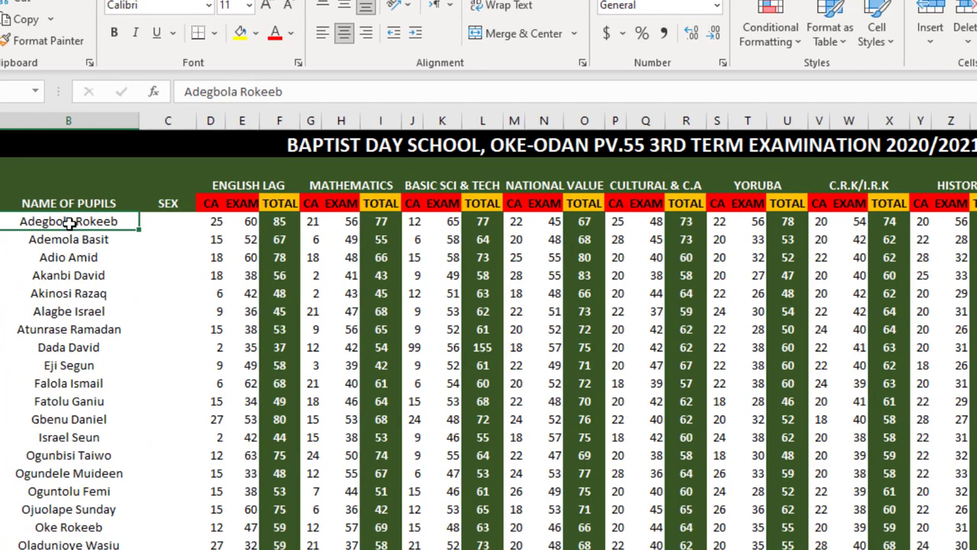
scroll(69, 223, down, 8)
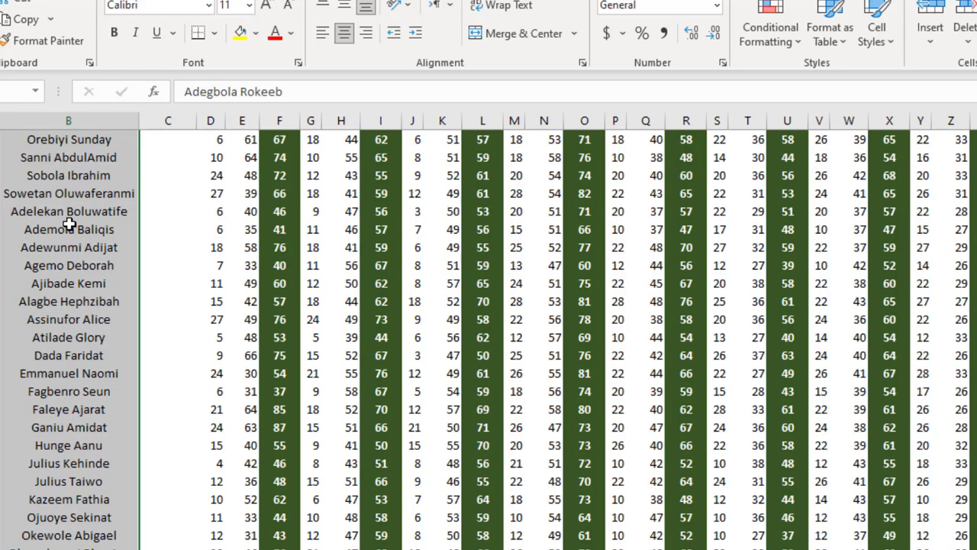
scroll(69, 223, up, 8)
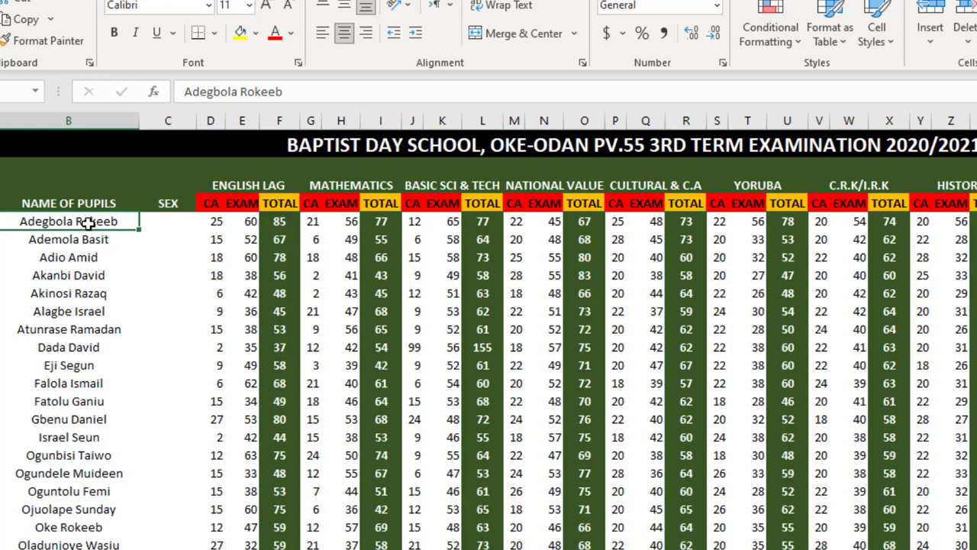
click(169, 224)
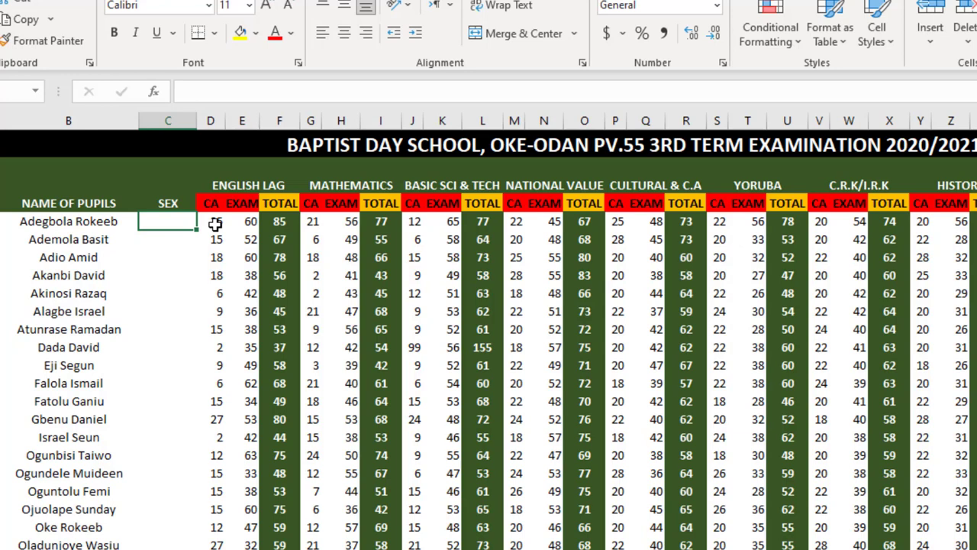
Step: Examine how the English total in F4 is calculated from the first pupil's CA and exam scores
click(216, 222)
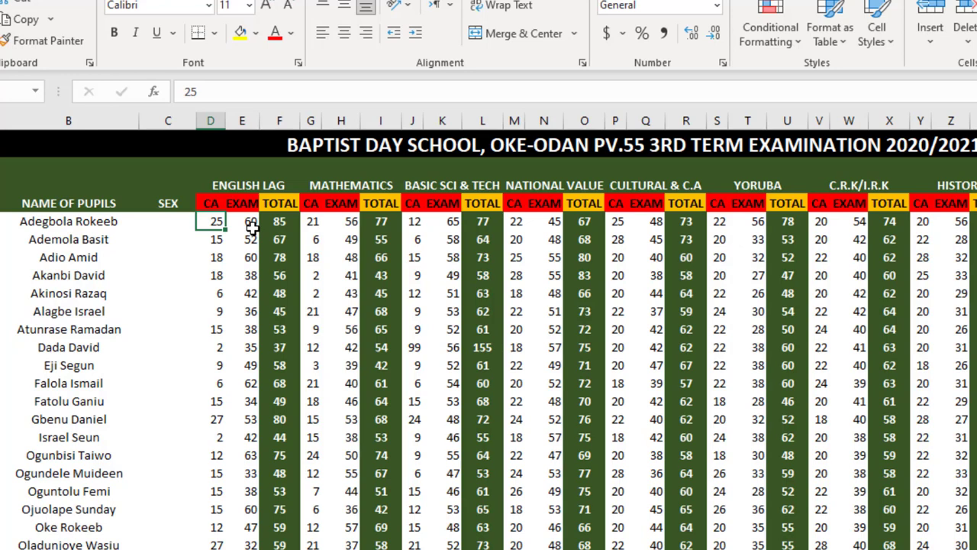
click(250, 223)
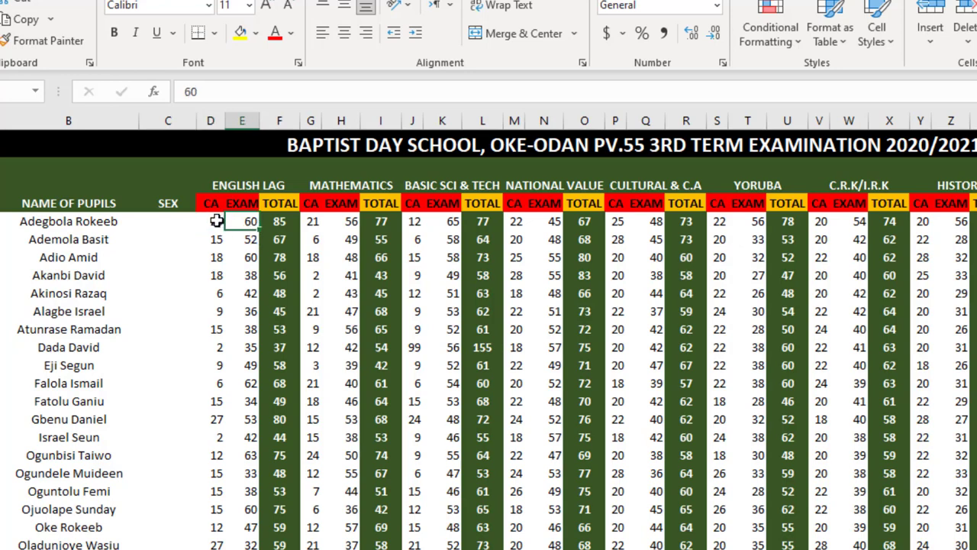
click(217, 221)
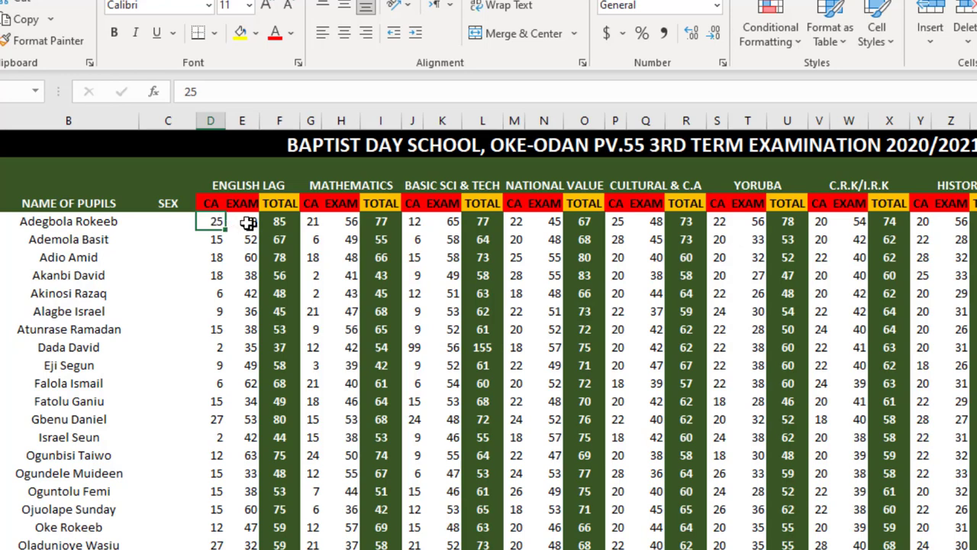
click(240, 220)
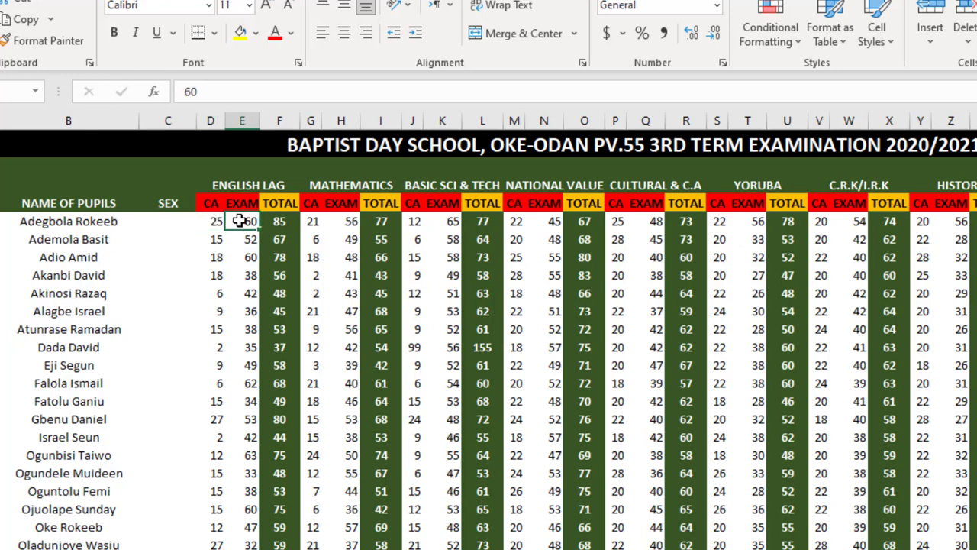
click(278, 221)
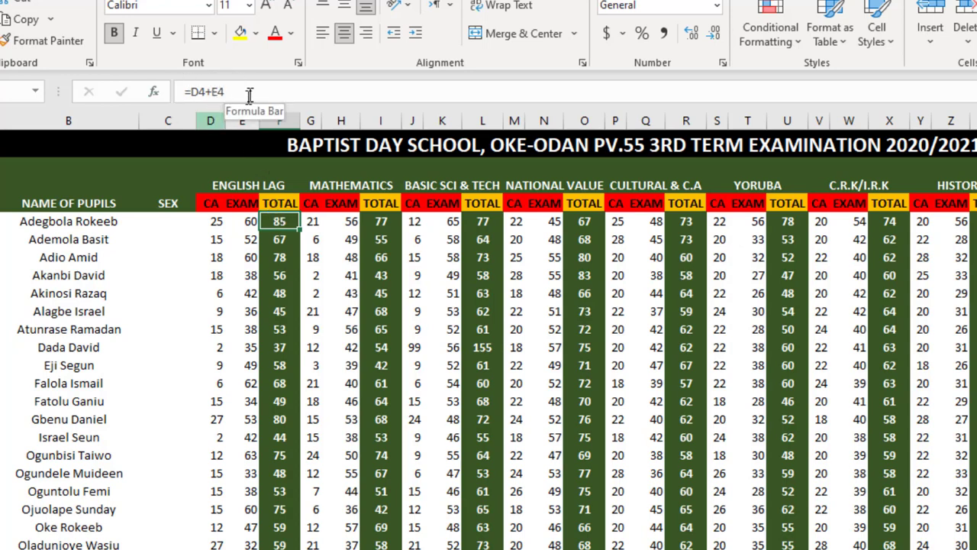
click(217, 221)
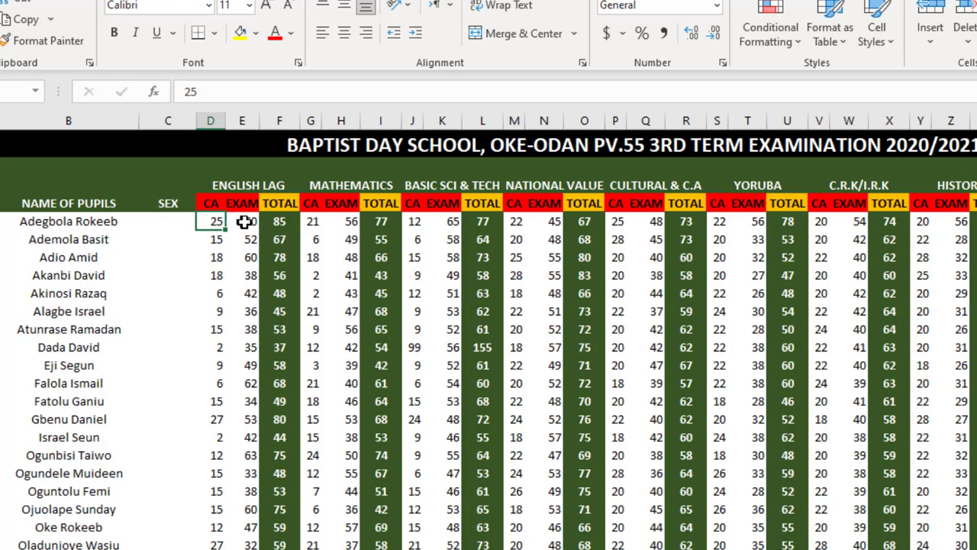
click(245, 222)
click(278, 222)
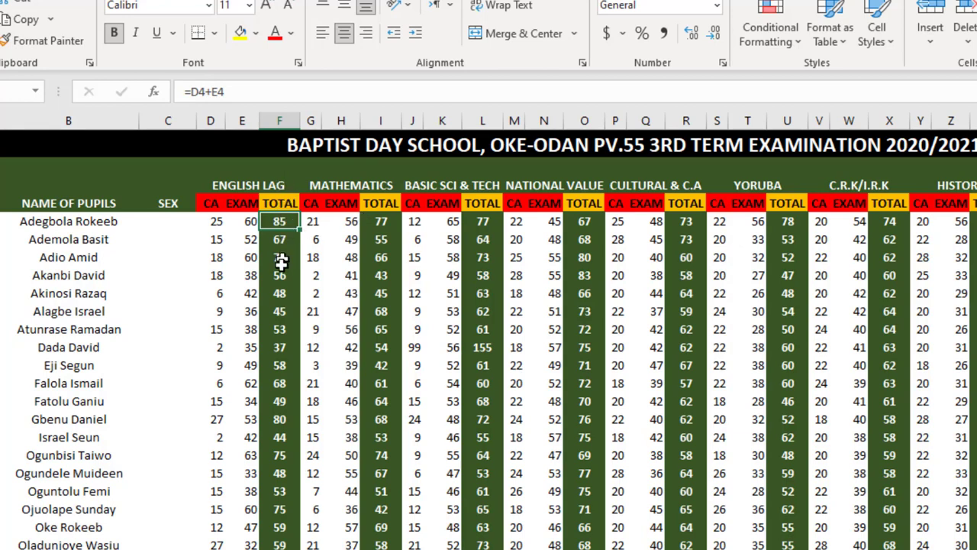
click(210, 220)
click(237, 220)
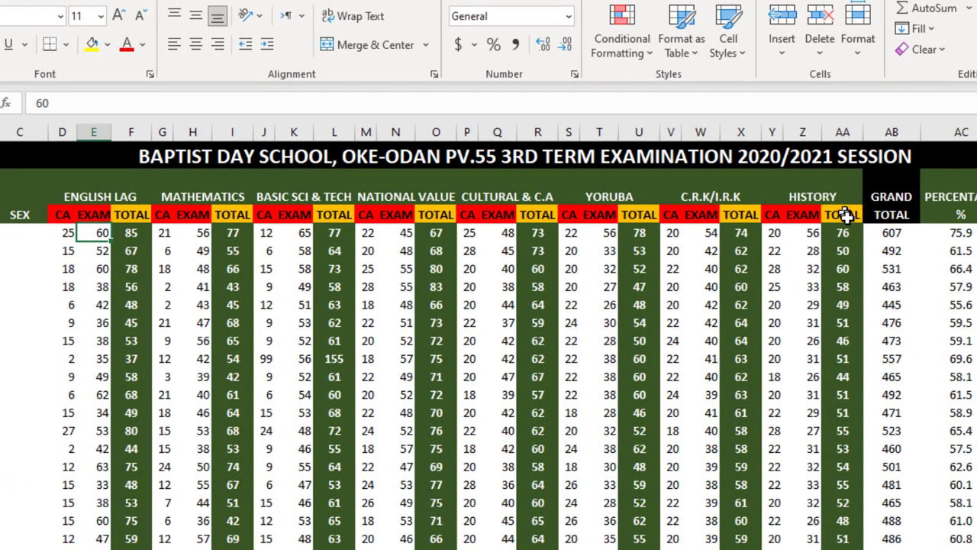
Step: Check the History total formula in AA4 against its CA and exam cells in the first pupil's row
click(846, 232)
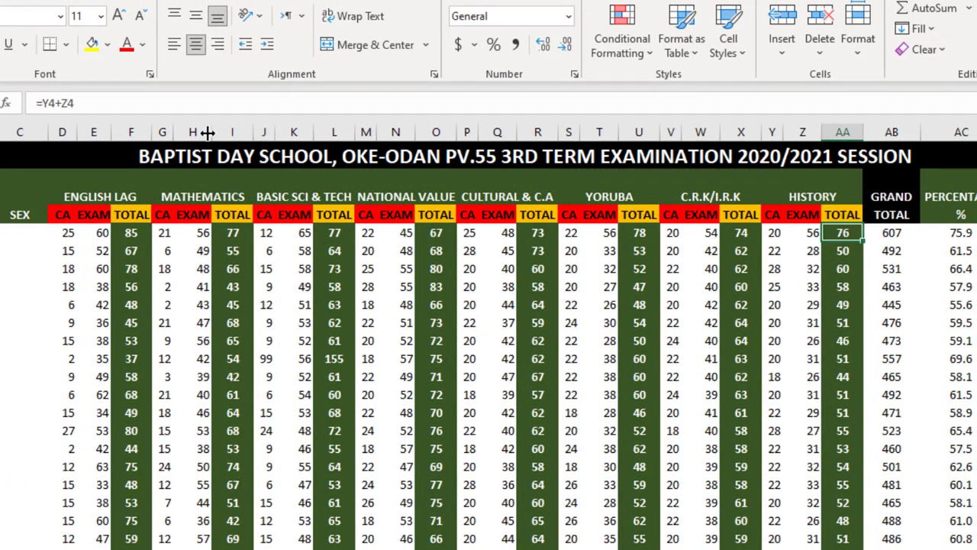
click(778, 236)
click(814, 238)
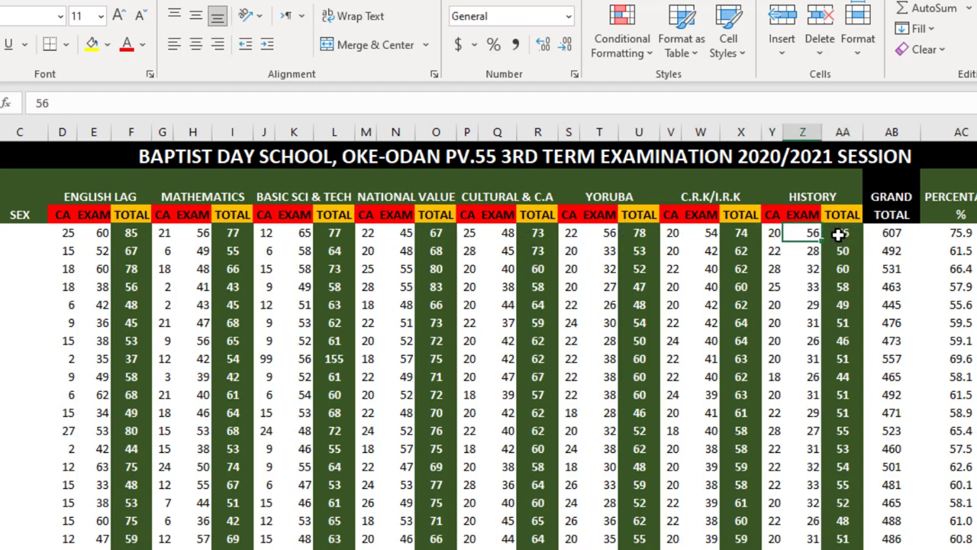
click(846, 234)
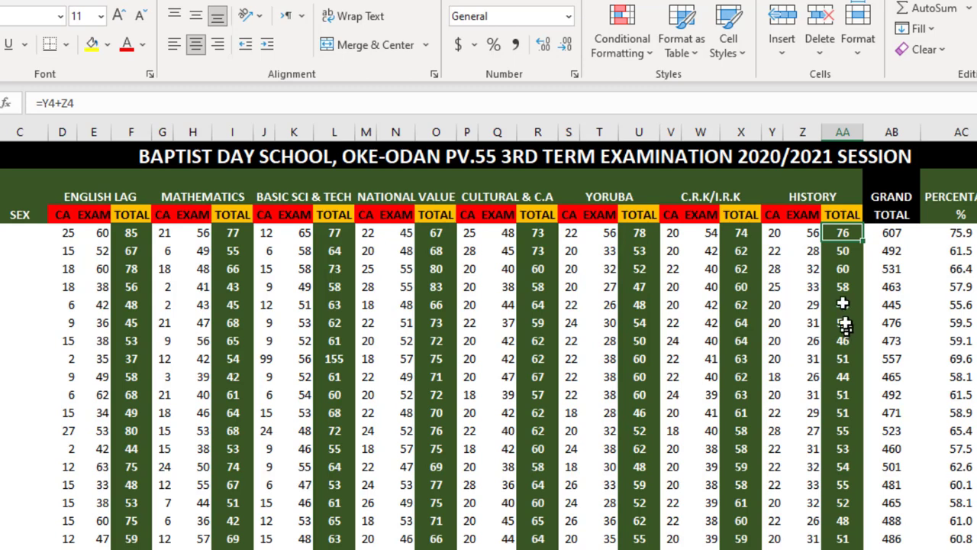
Step: Inspect the grand total formula in AB4 and the percentage cells for the first two pupils
click(891, 232)
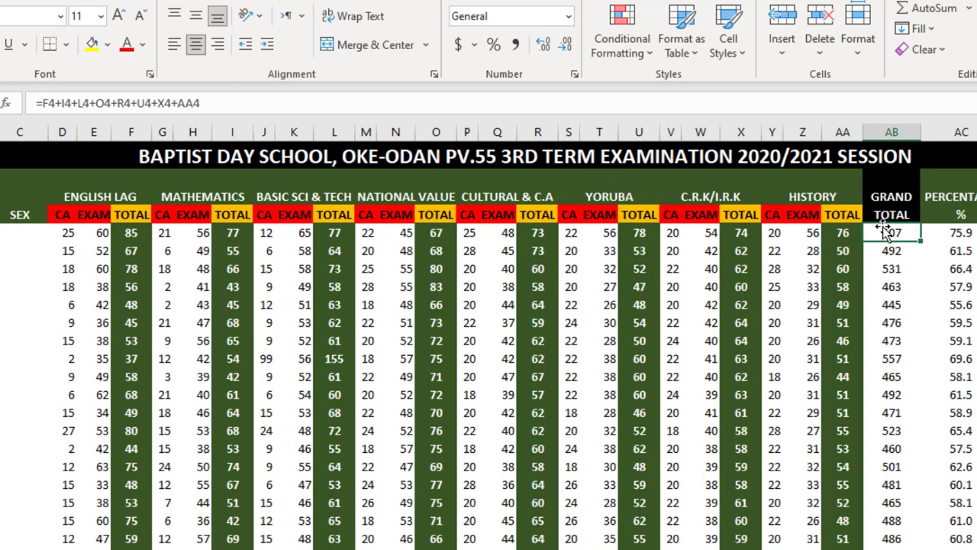
click(968, 233)
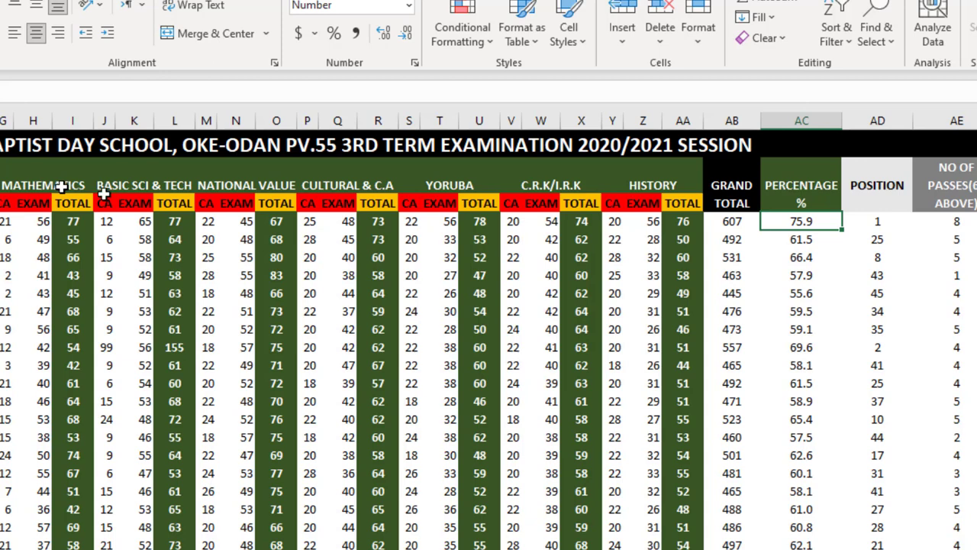
click(801, 239)
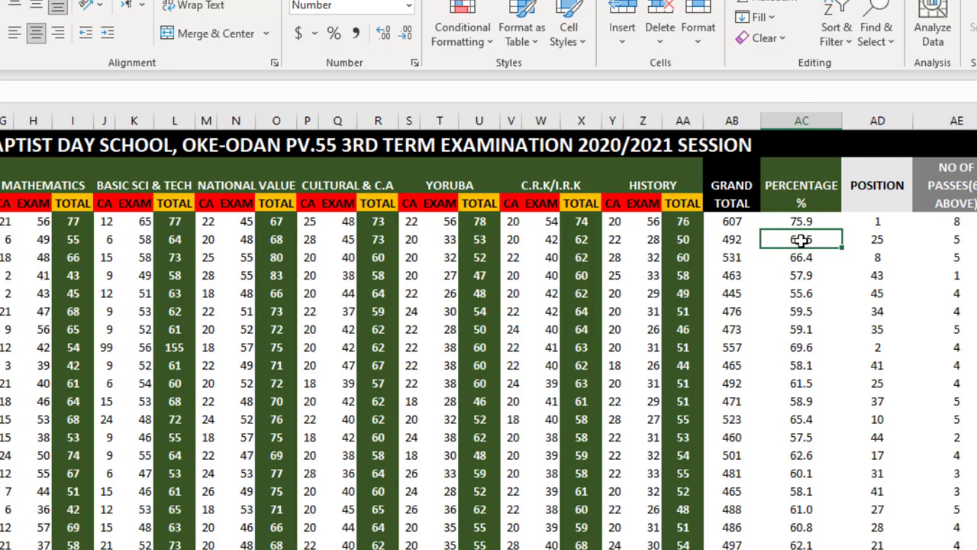
click(804, 221)
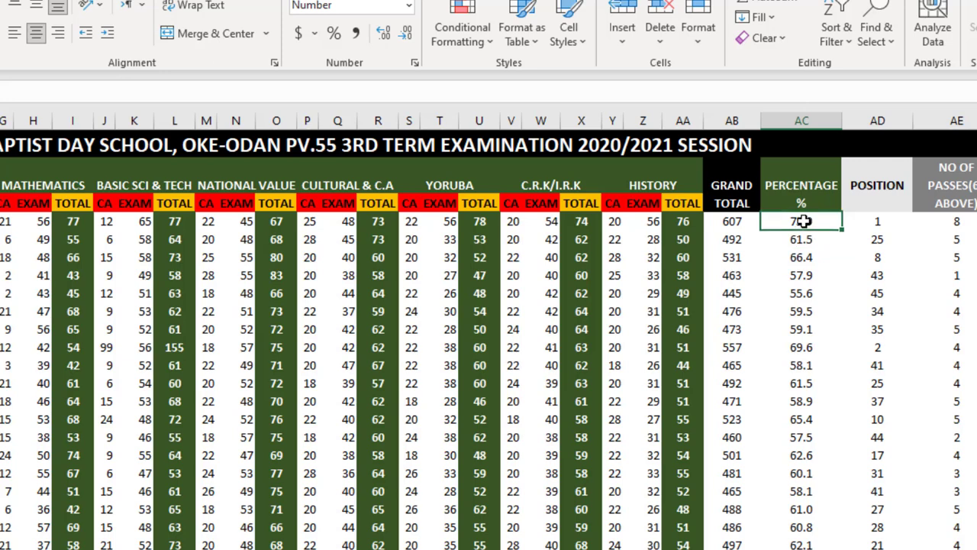
Step: Examine the position formula in AD4 and the percentage range it references, leaving it unedited
click(877, 221)
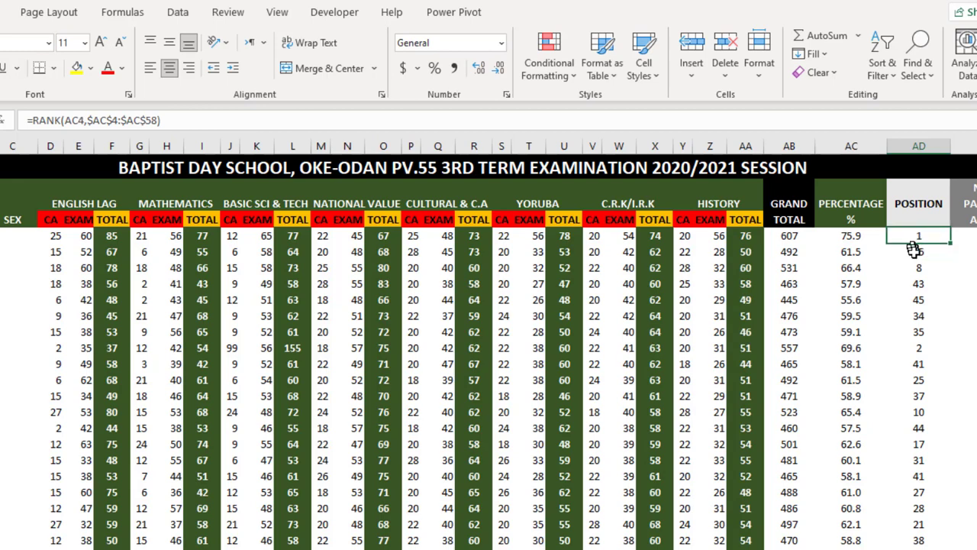
click(911, 251)
click(915, 237)
click(184, 120)
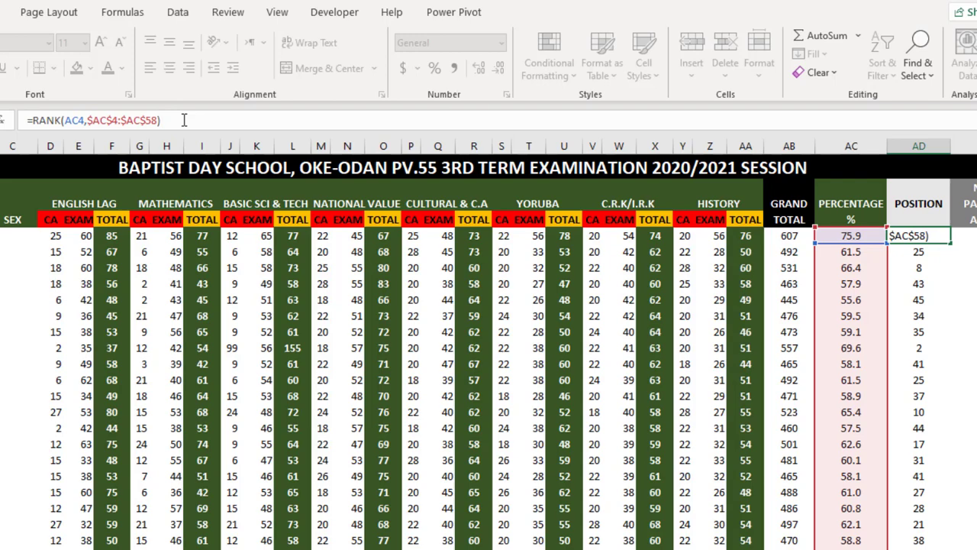
key(ctrl+Return)
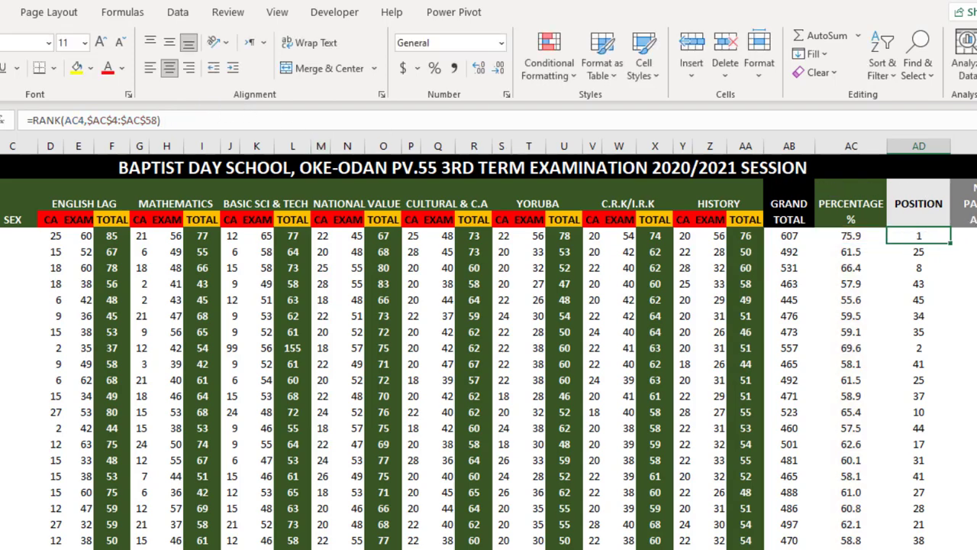
Step: Examine the passes-above-60 formula in AE4 and the category formulas for the first five pupils in column AF
click(965, 236)
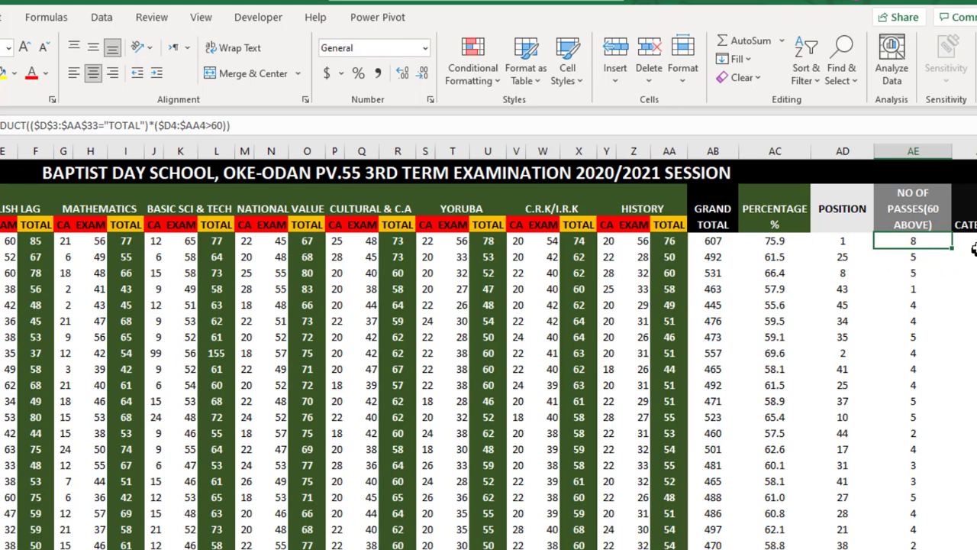
click(971, 239)
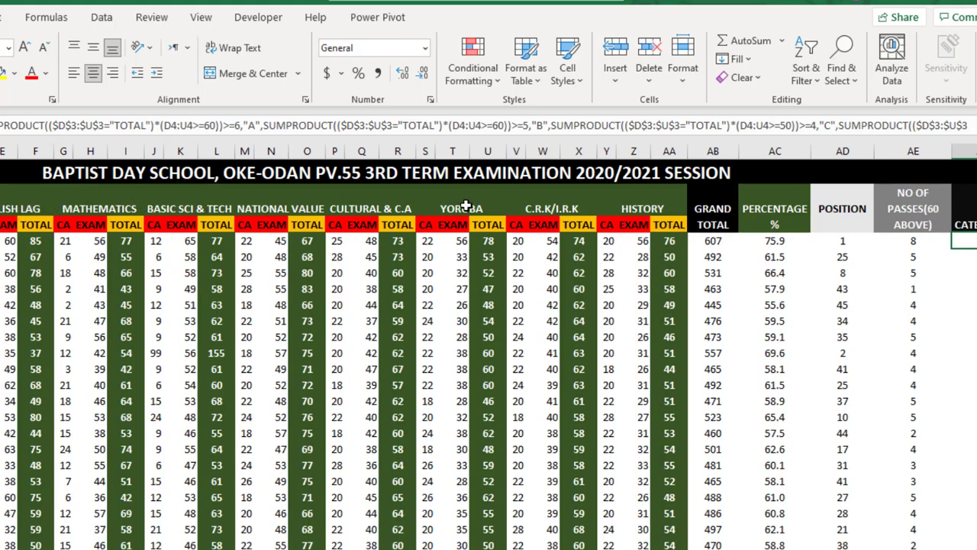
click(970, 257)
click(971, 241)
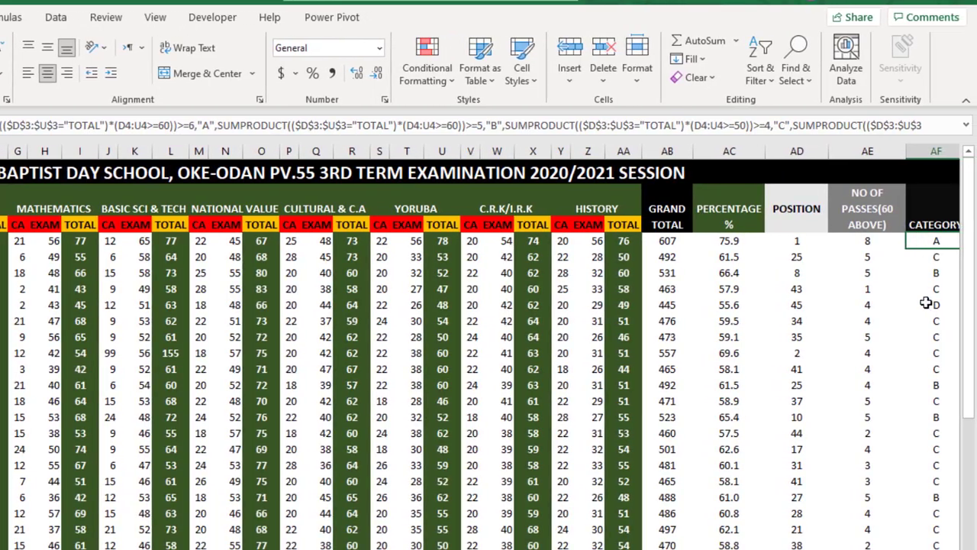
click(937, 275)
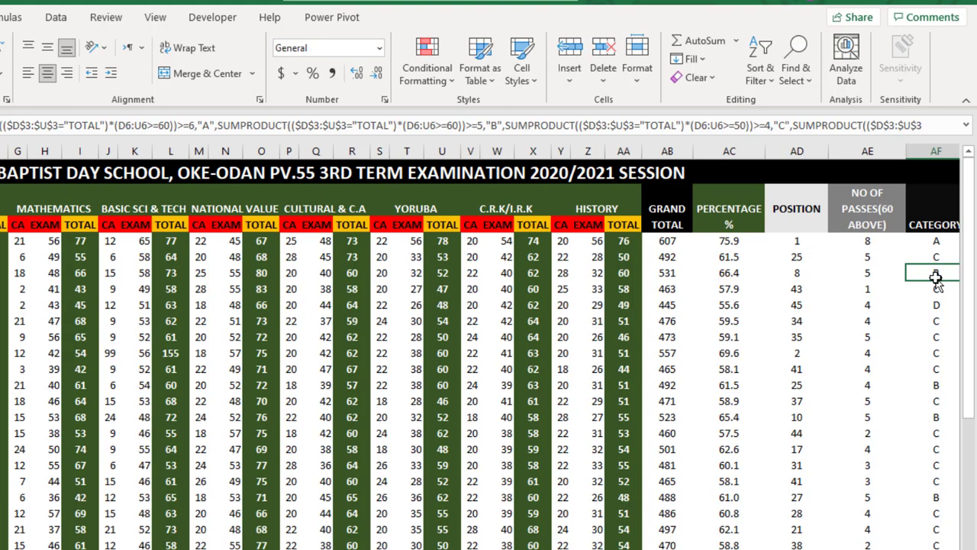
click(934, 294)
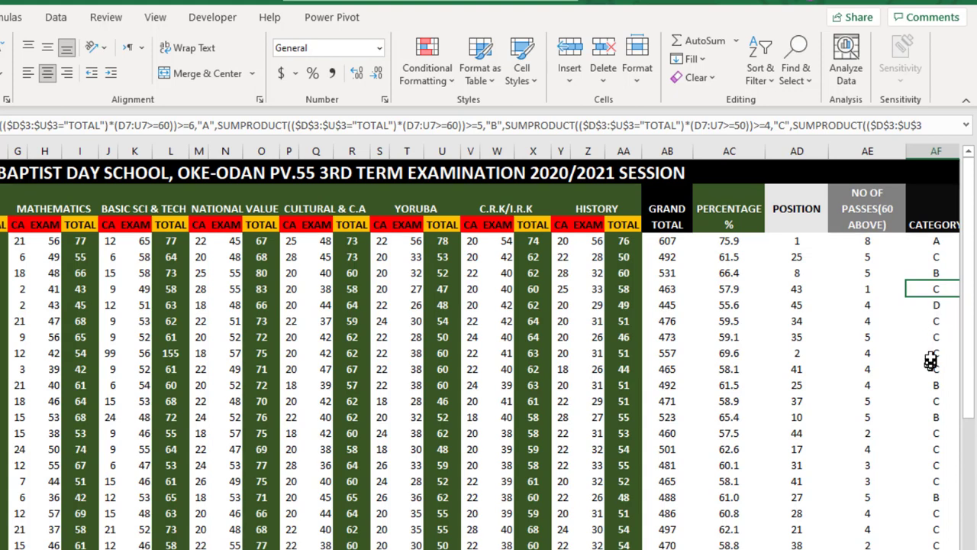
click(938, 306)
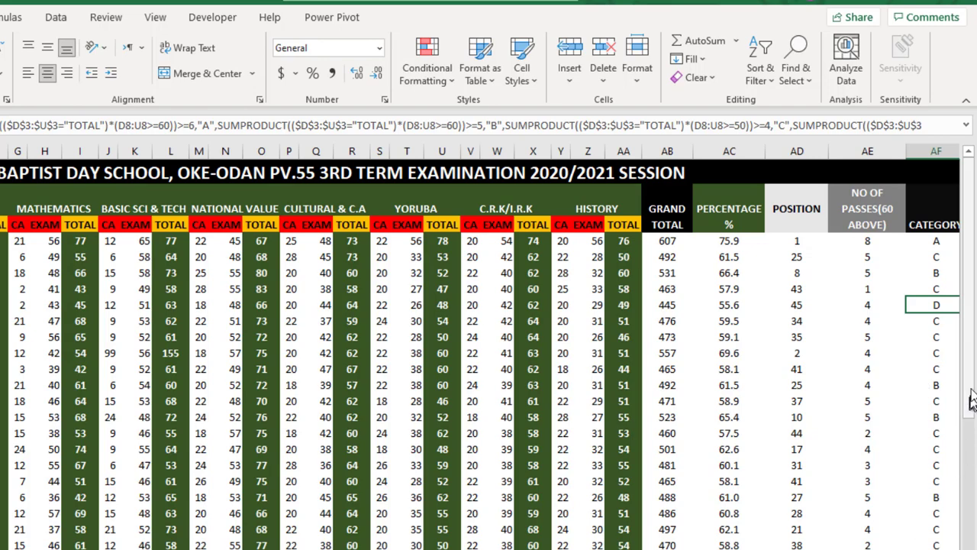
Step: Look through the results and category grades in column AF for the whole pupil list
drag(972, 393, 973, 549)
scroll(495, 352, down, 1)
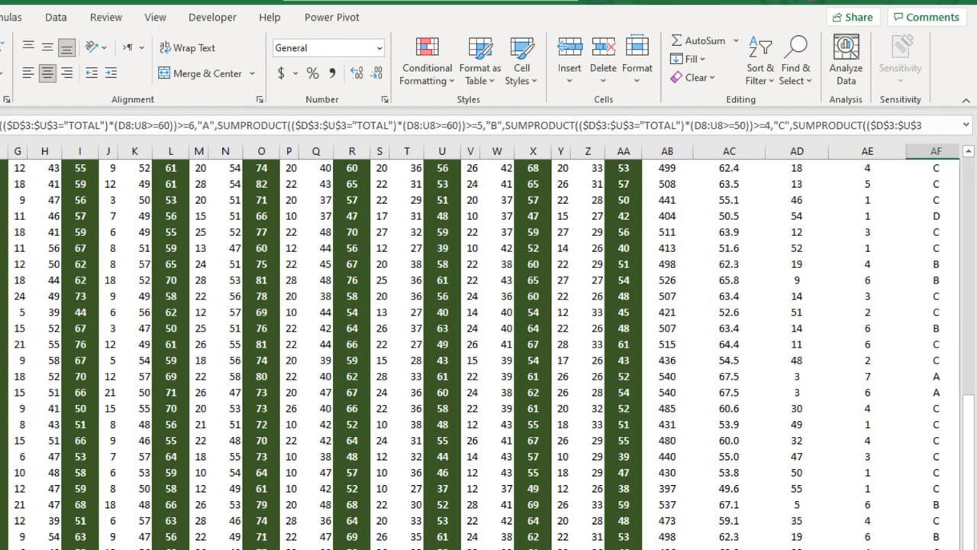
drag(970, 473, 975, 345)
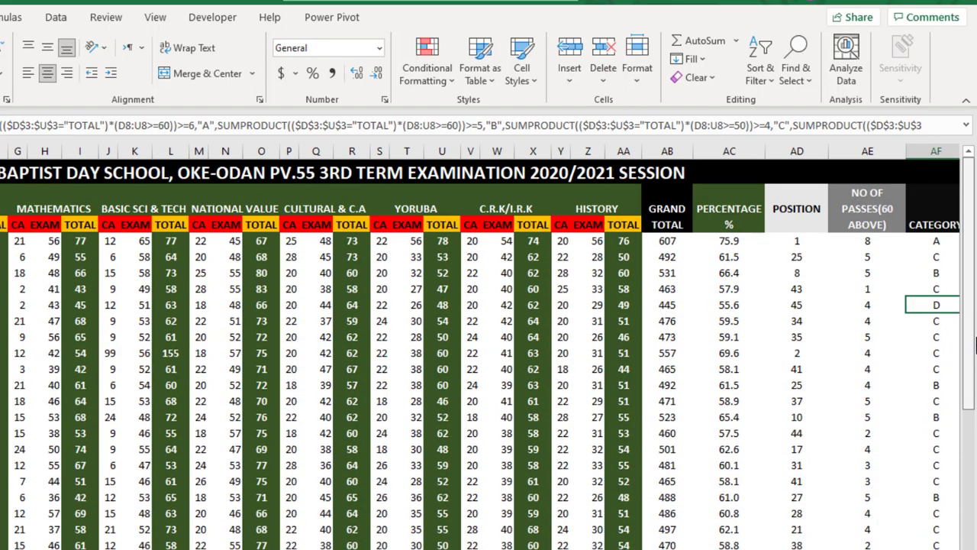
Step: Enlarge the formula bar to two lines and read the full IFS category formulas in AF4 and AF5
click(936, 241)
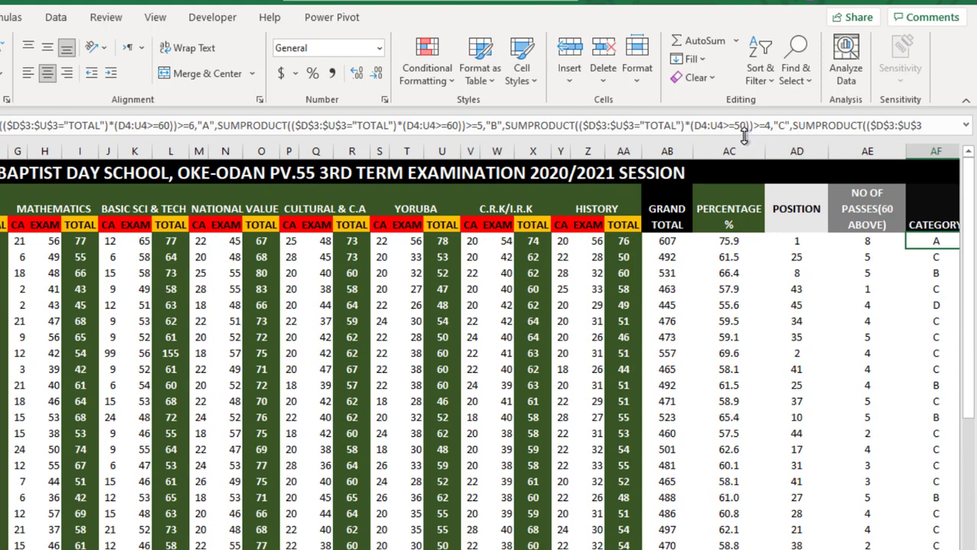
drag(745, 138, 738, 230)
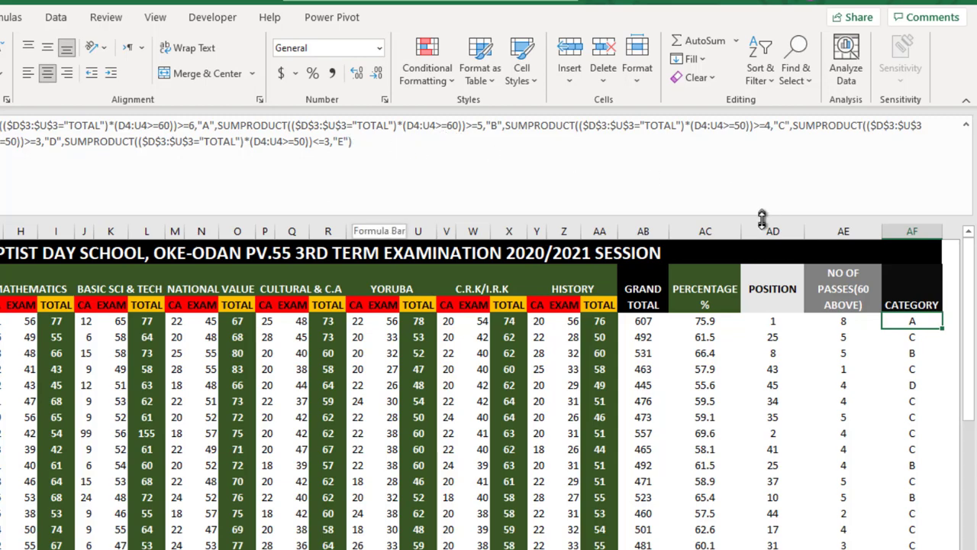
drag(761, 218, 745, 157)
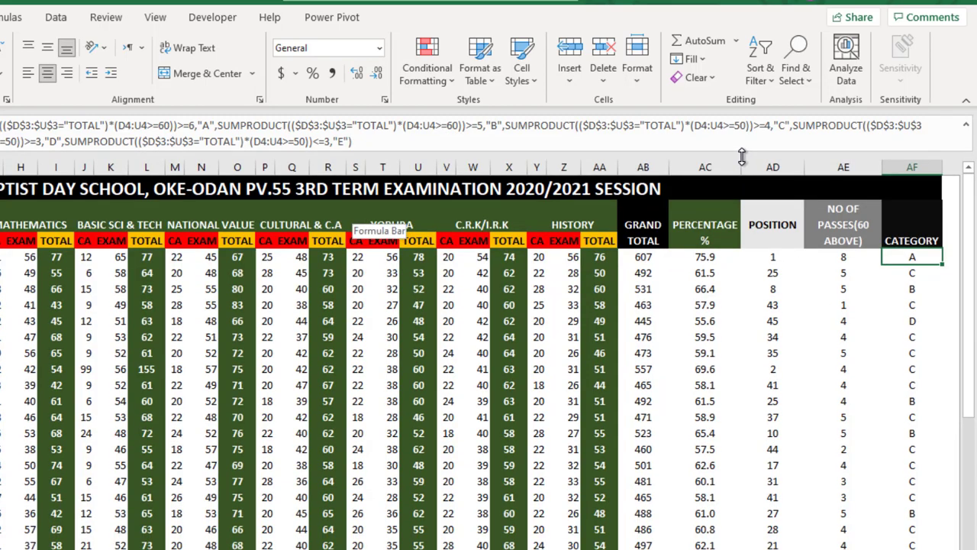
click(911, 270)
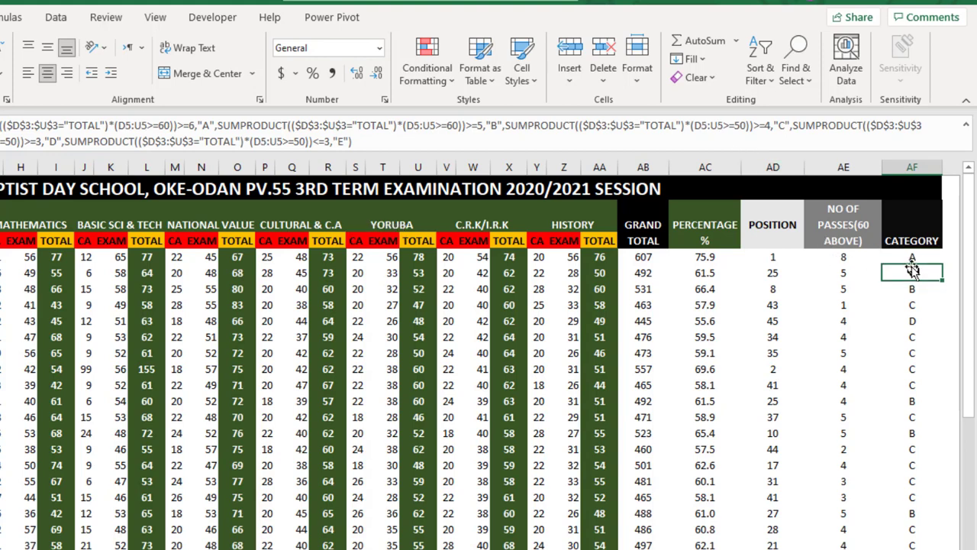
click(907, 257)
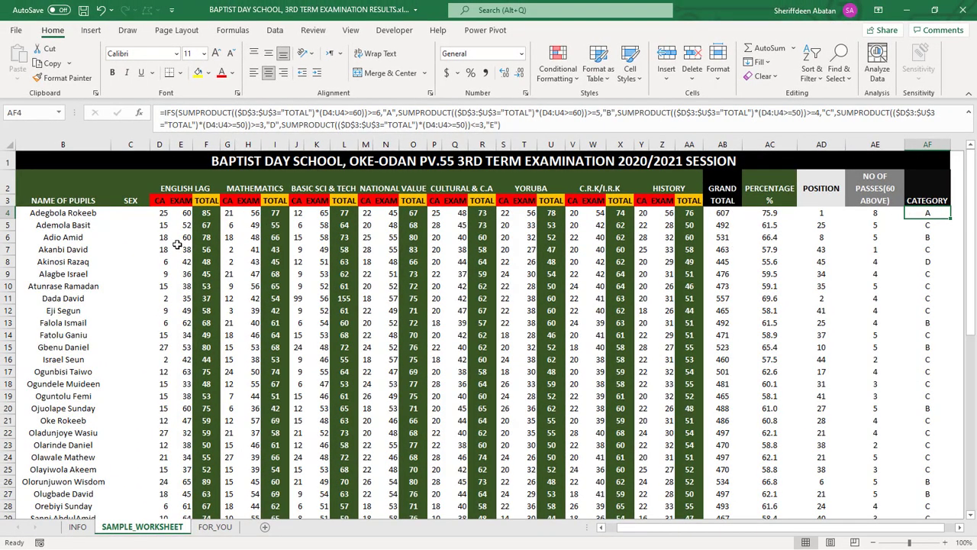
Step: Open the blank FOR_YOU sheet and look over the first row's name, sex and English CA entry cells
click(161, 213)
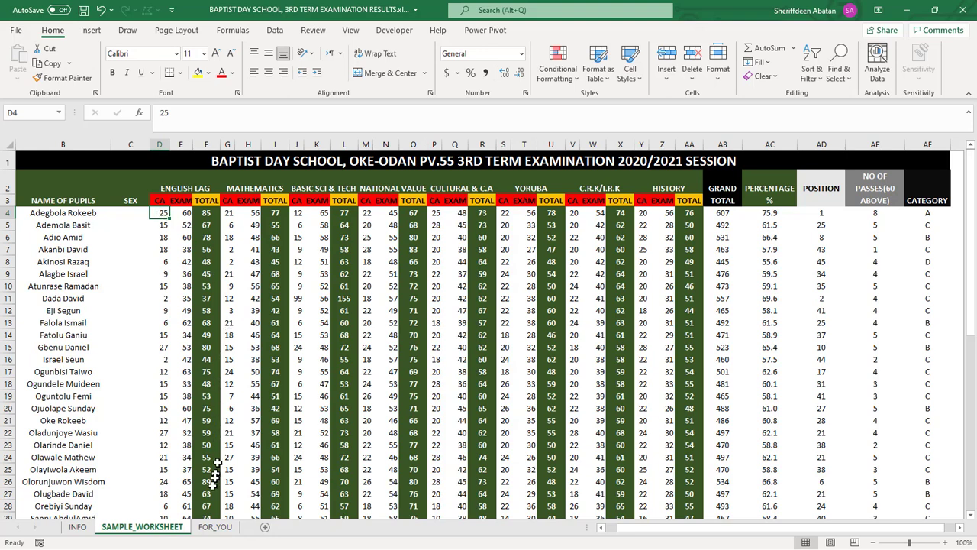
click(212, 531)
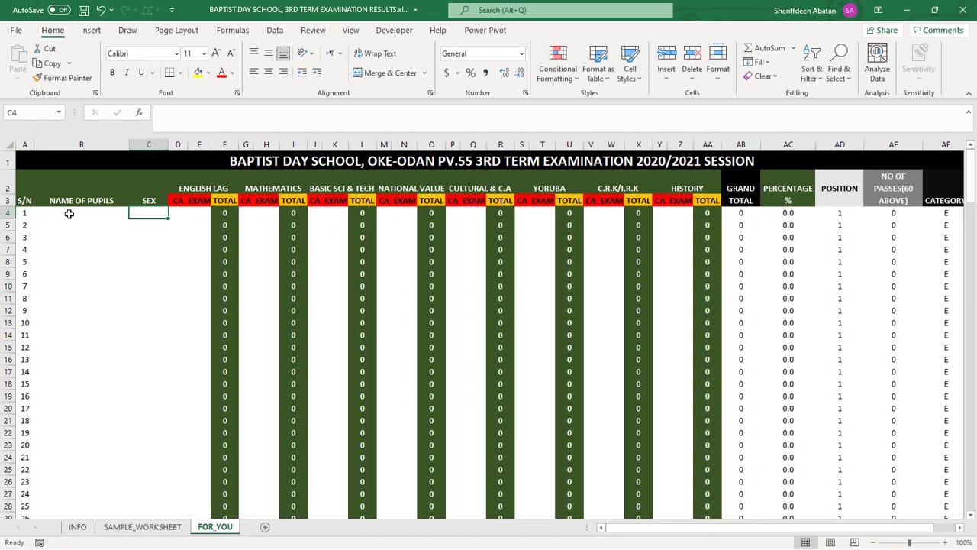
click(68, 214)
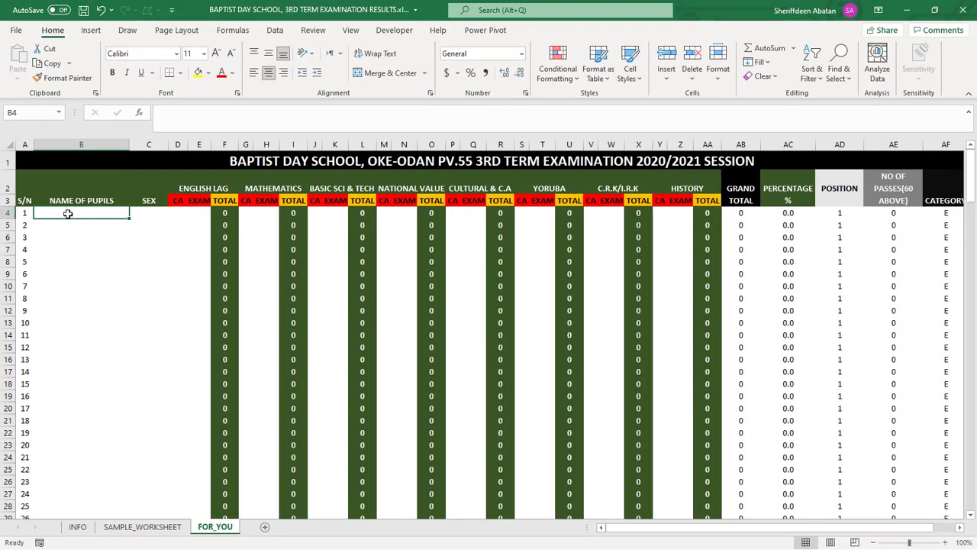
drag(67, 215, 66, 341)
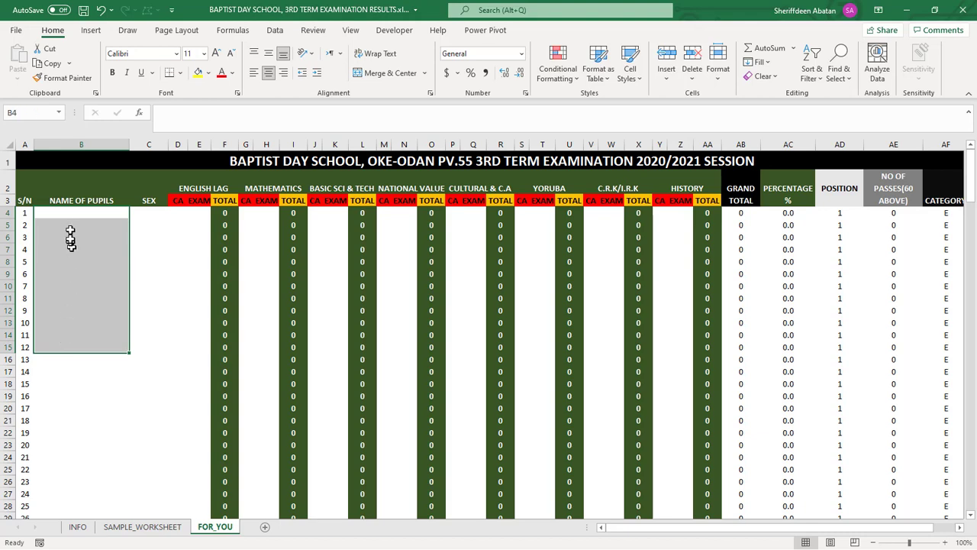
click(63, 216)
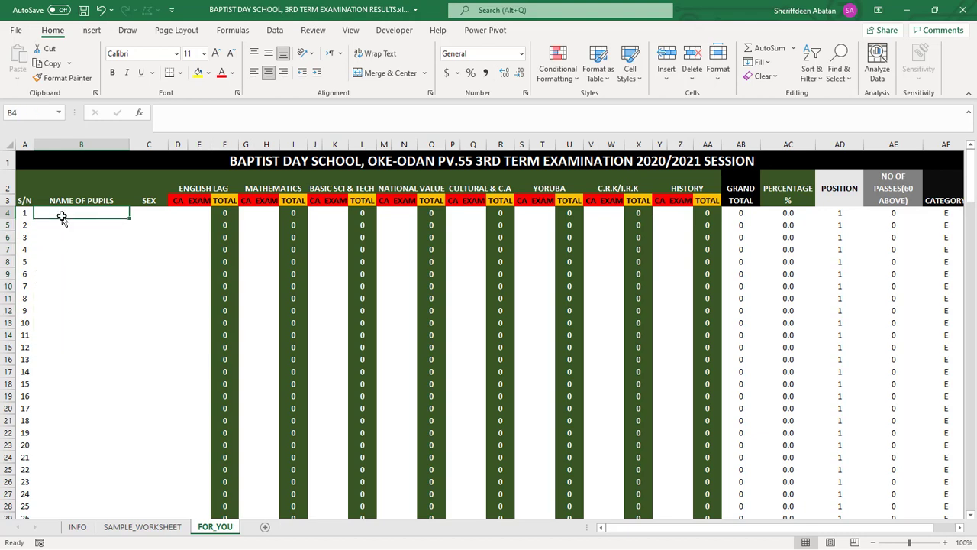
click(143, 214)
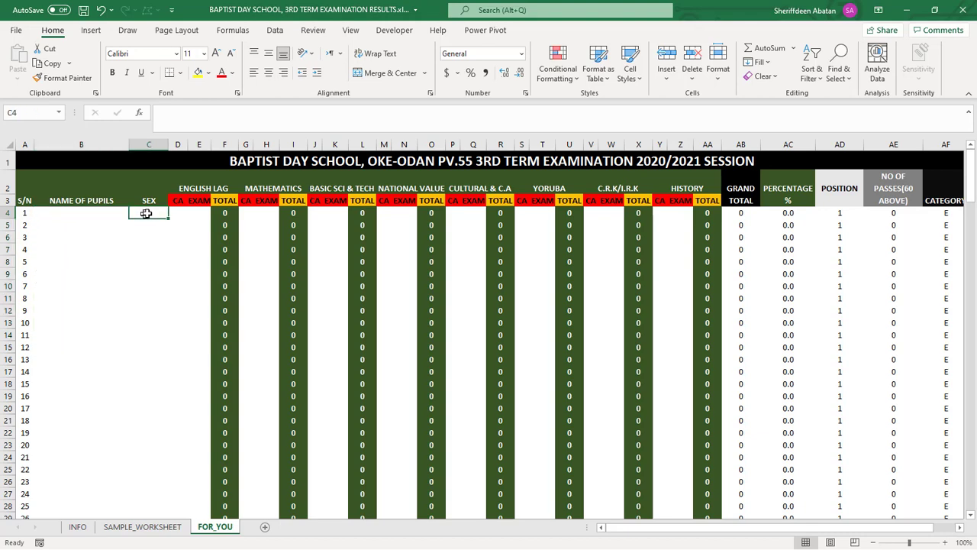
click(175, 215)
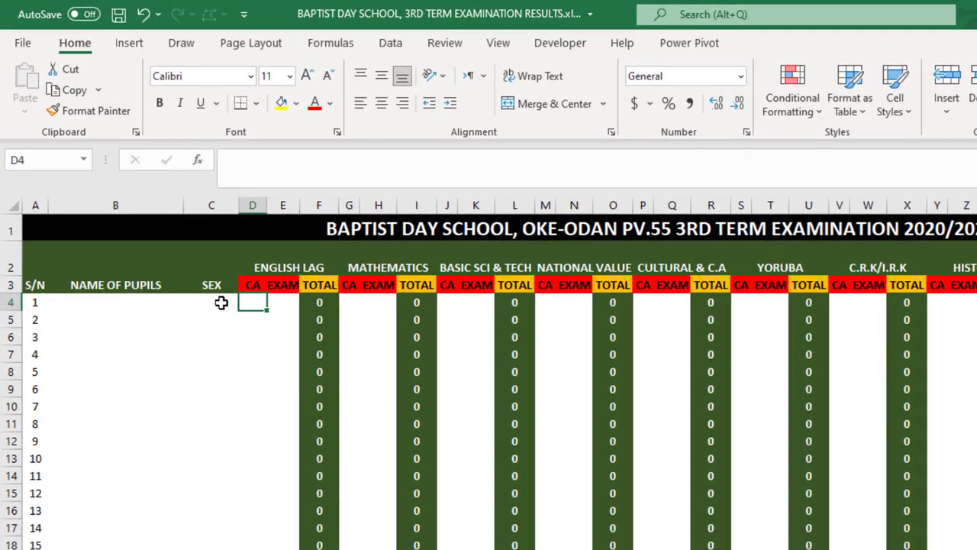
click(199, 274)
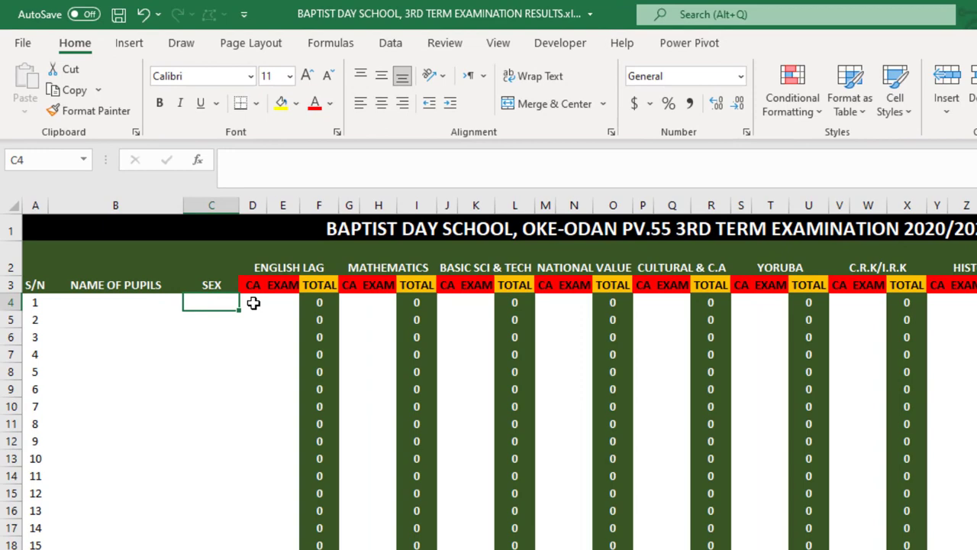
Step: Enter =RANDBETWEEN(14,28) in D4 and fill it down the English CA column for all pupils
click(254, 303)
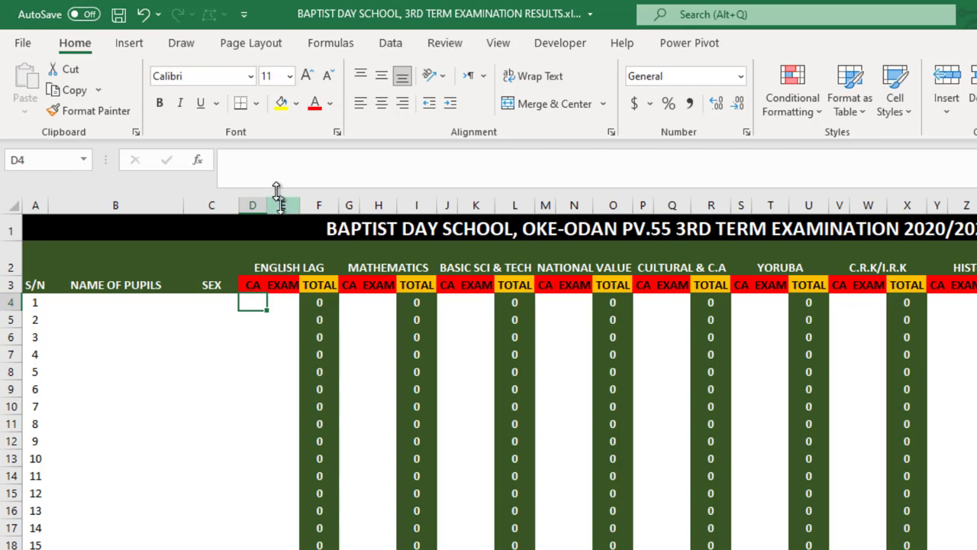
click(260, 158)
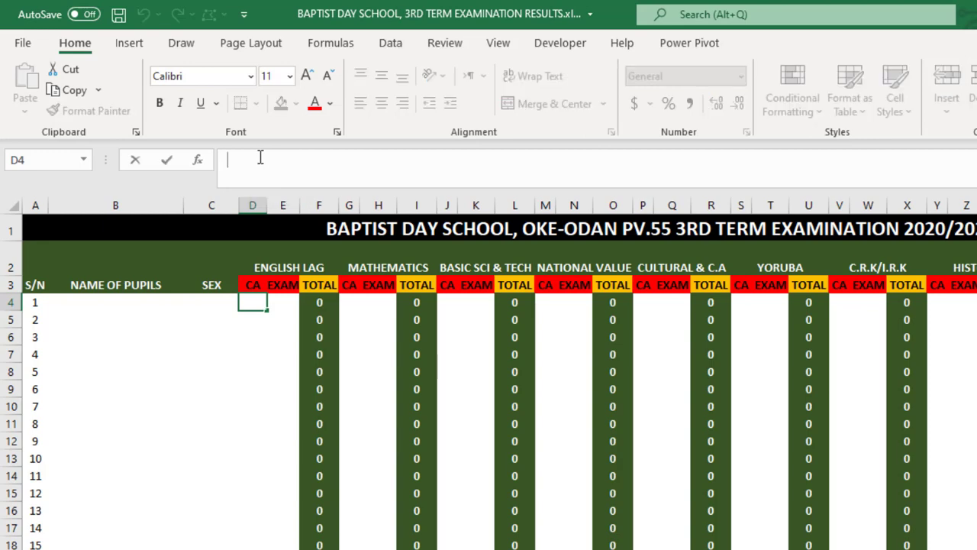
text(=)
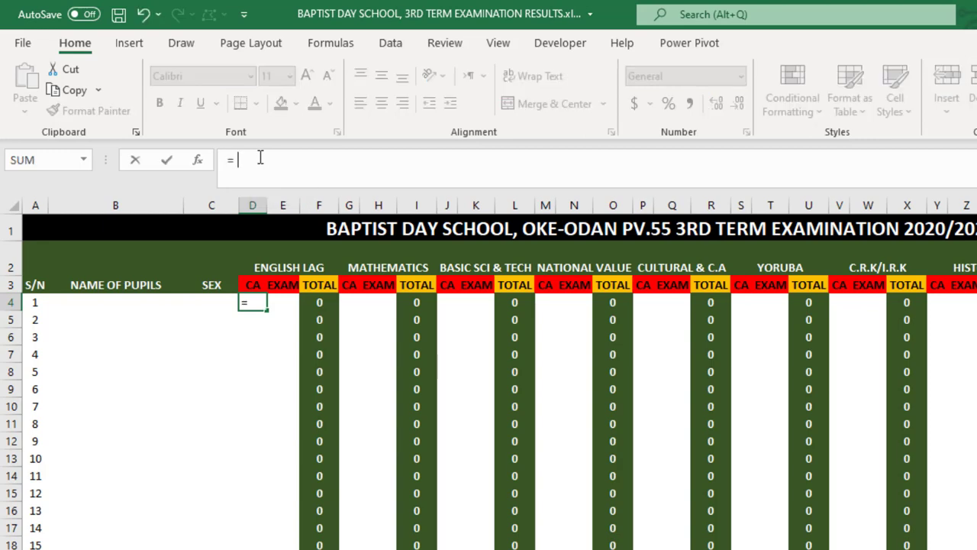
text(rand)
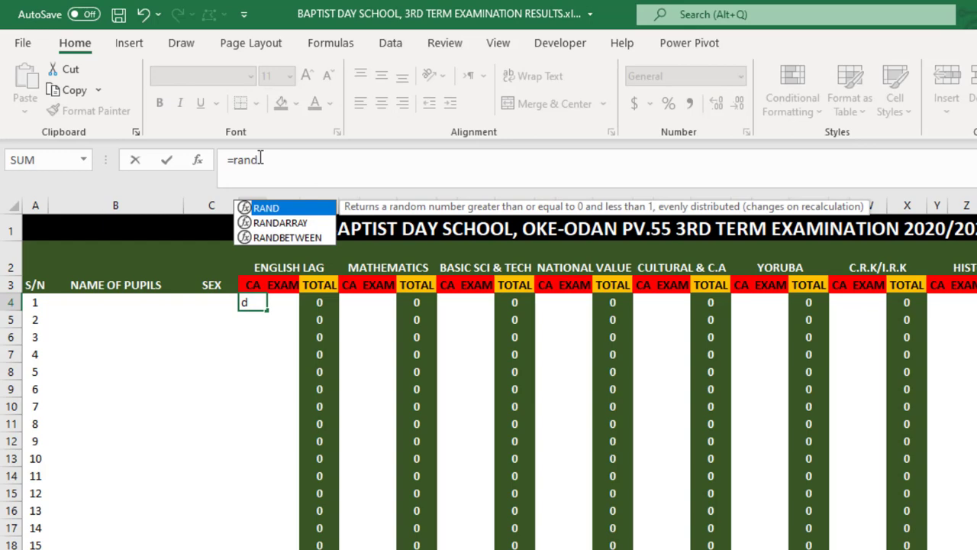
key(Down)
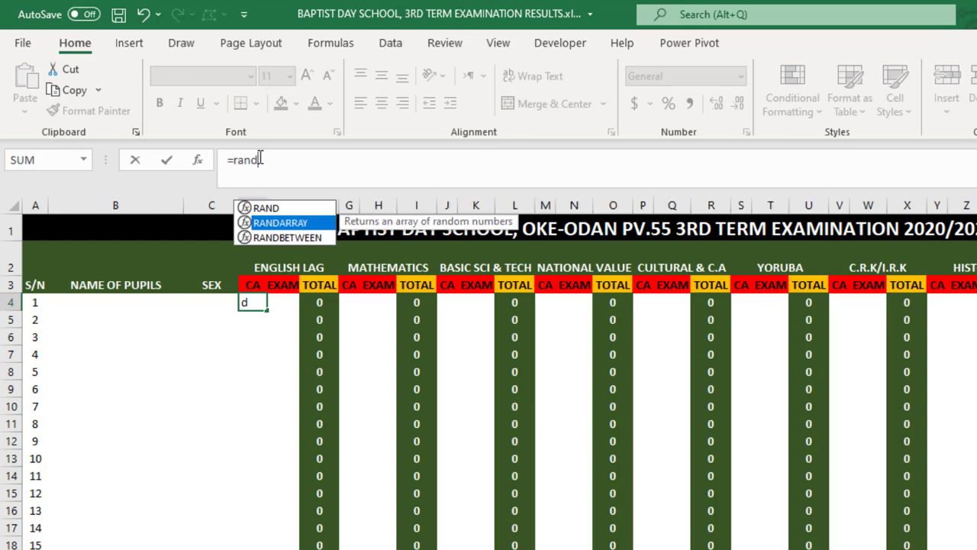
key(Down)
key(Tab)
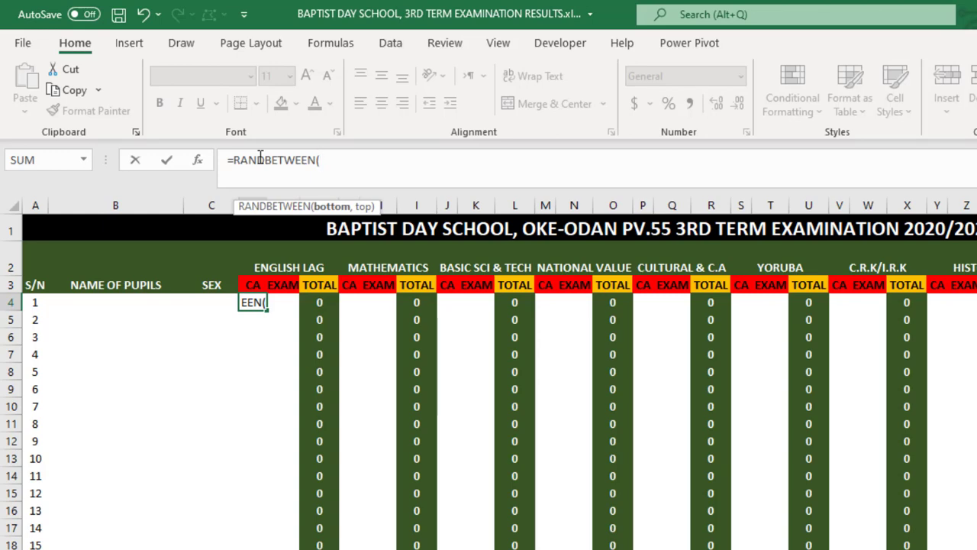
text(14,)
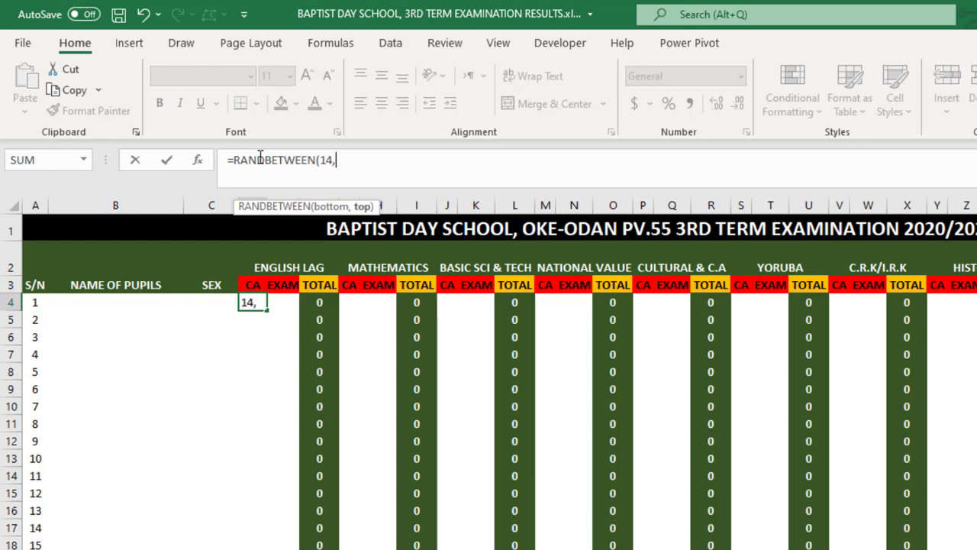
text(28))
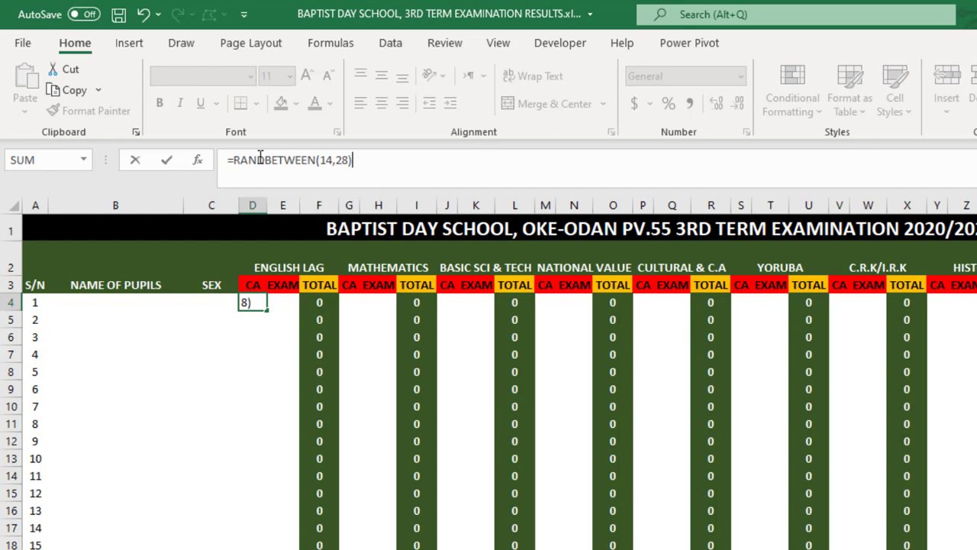
key(Return)
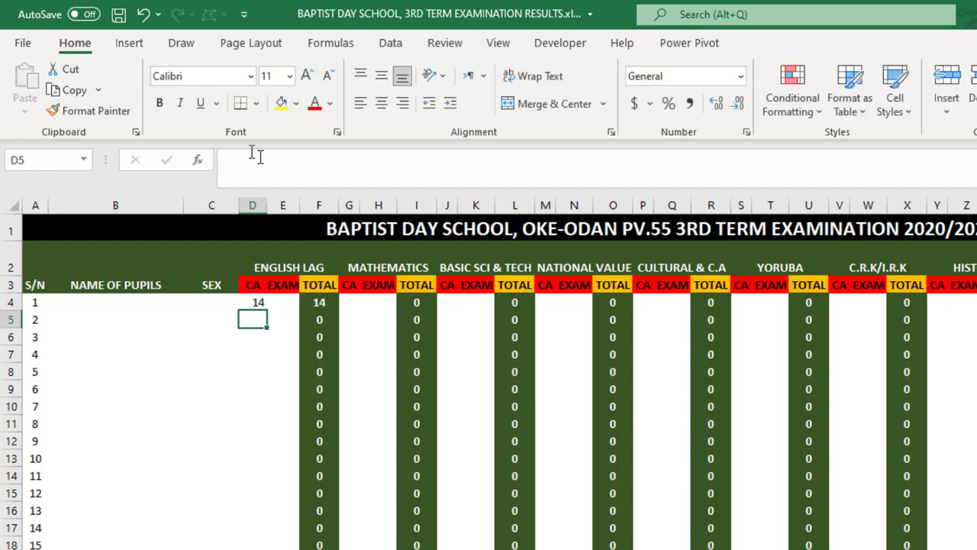
click(258, 304)
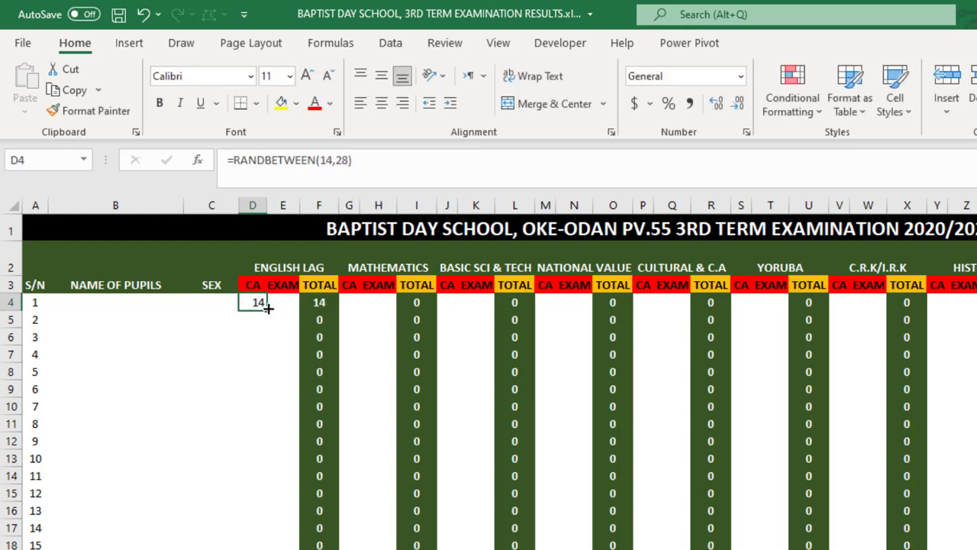
double_click(267, 310)
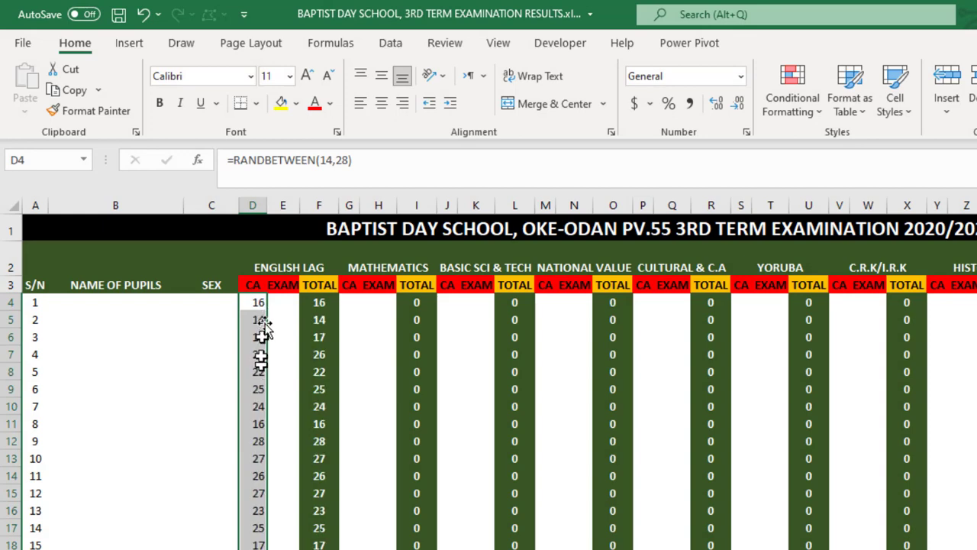
Step: Enter =RANDBETWEEN(30,68) in E4 and fill it down the English exam column for all pupils
click(277, 305)
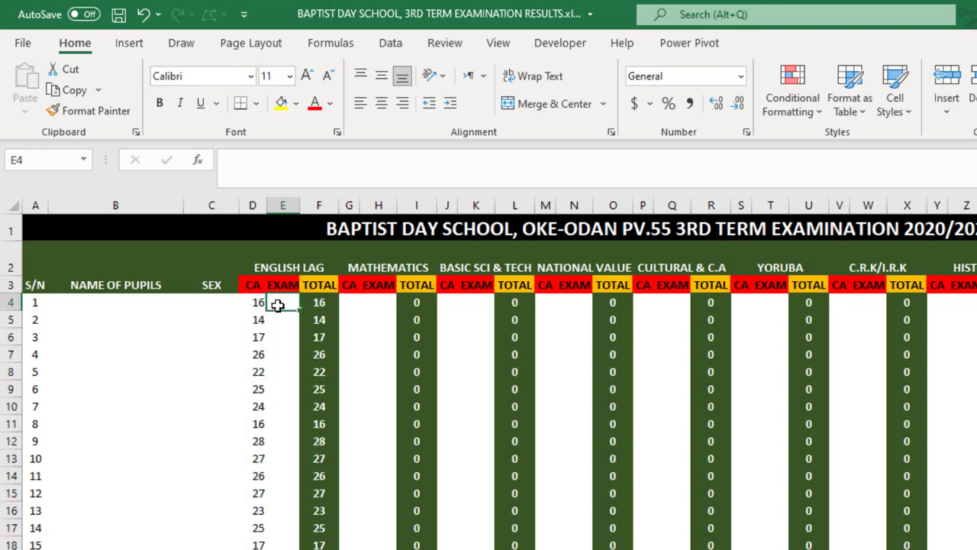
text(=rand)
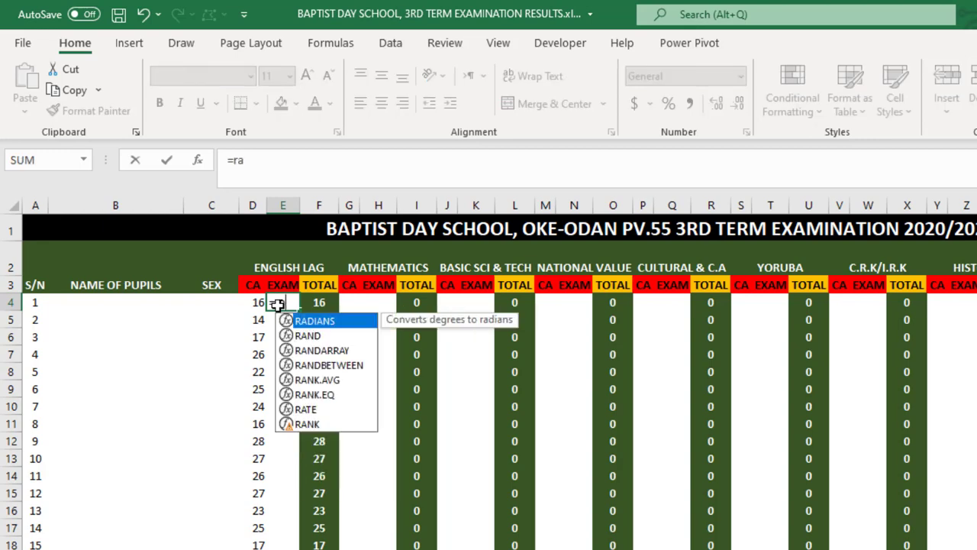
key(Down)
key(Down)
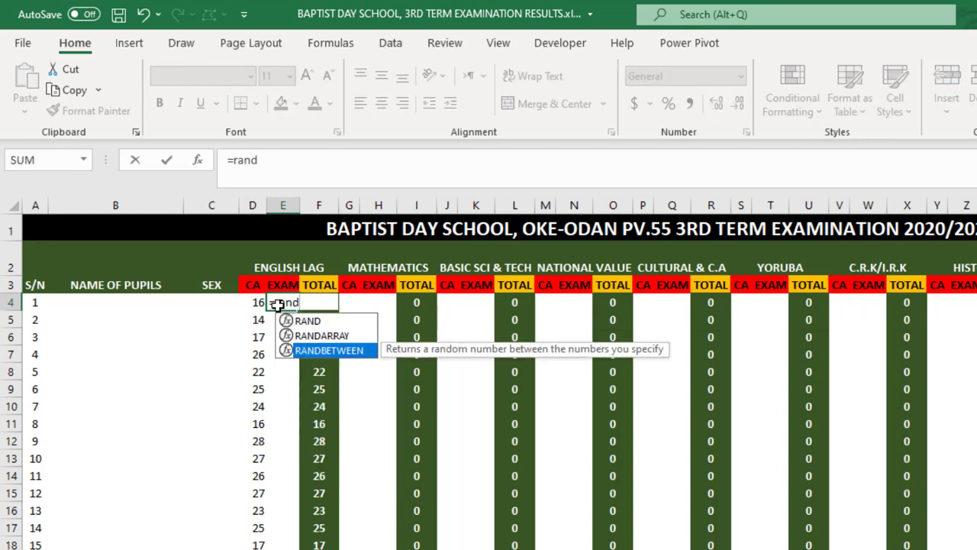
key(Tab)
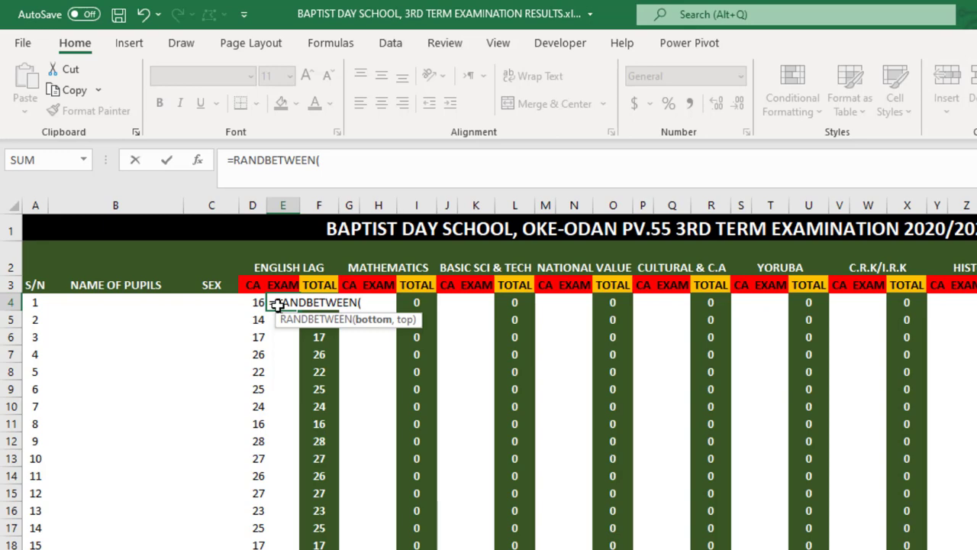
text(30,)
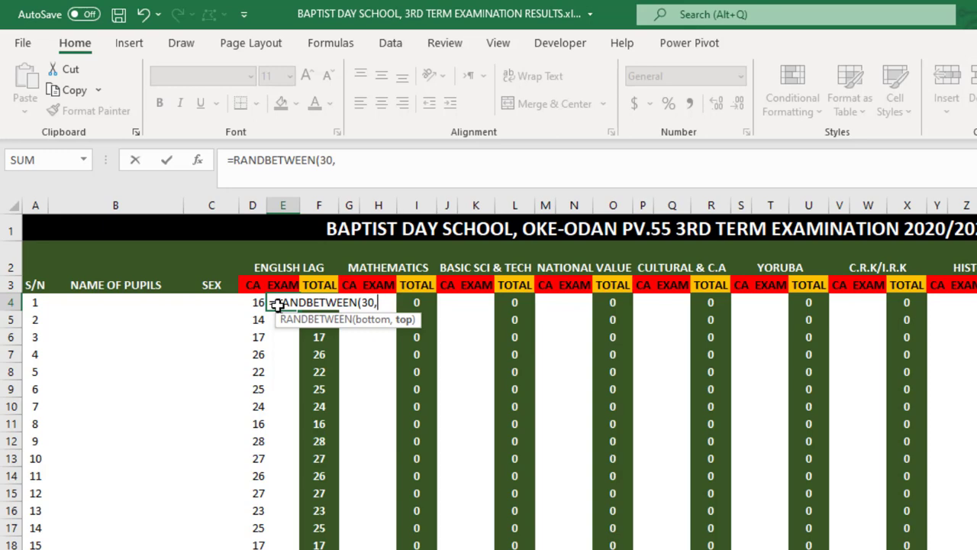
text(68))
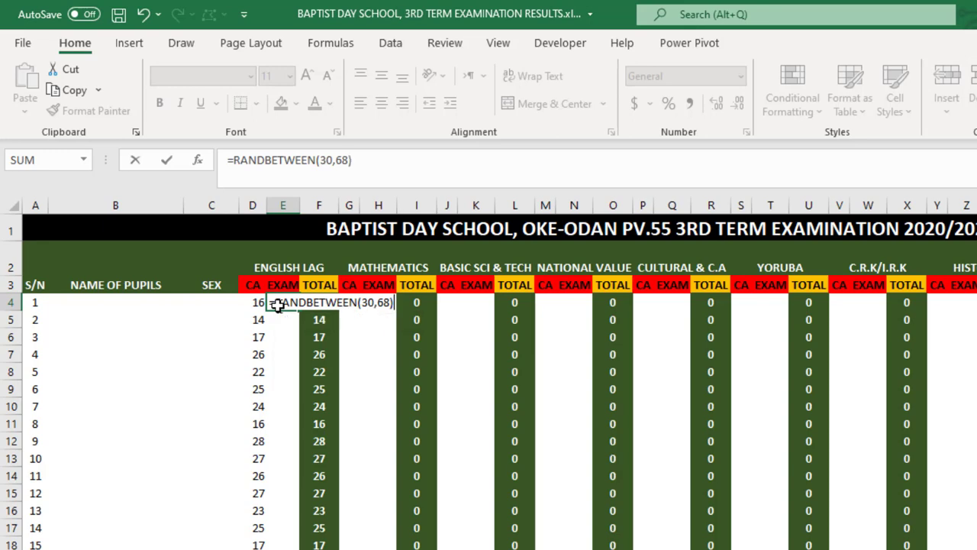
key(Return)
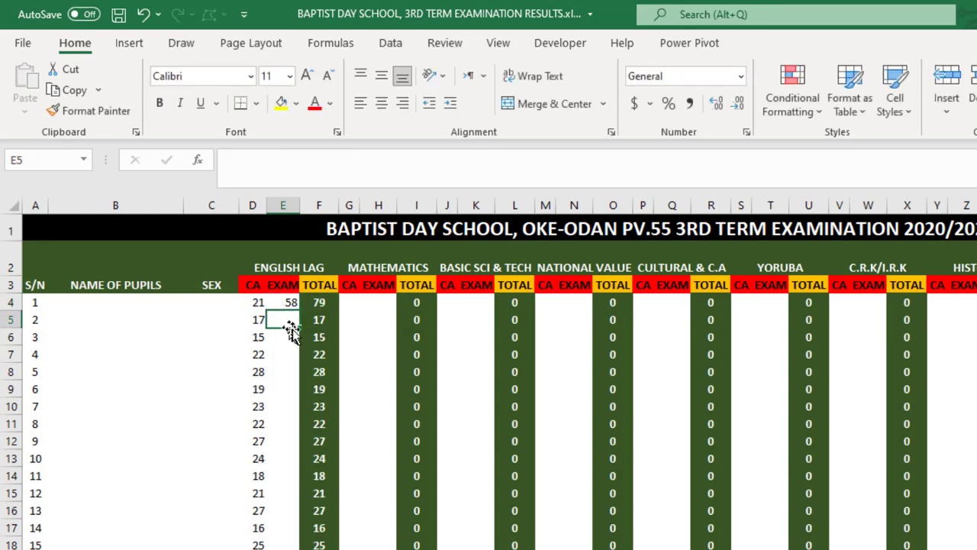
click(281, 303)
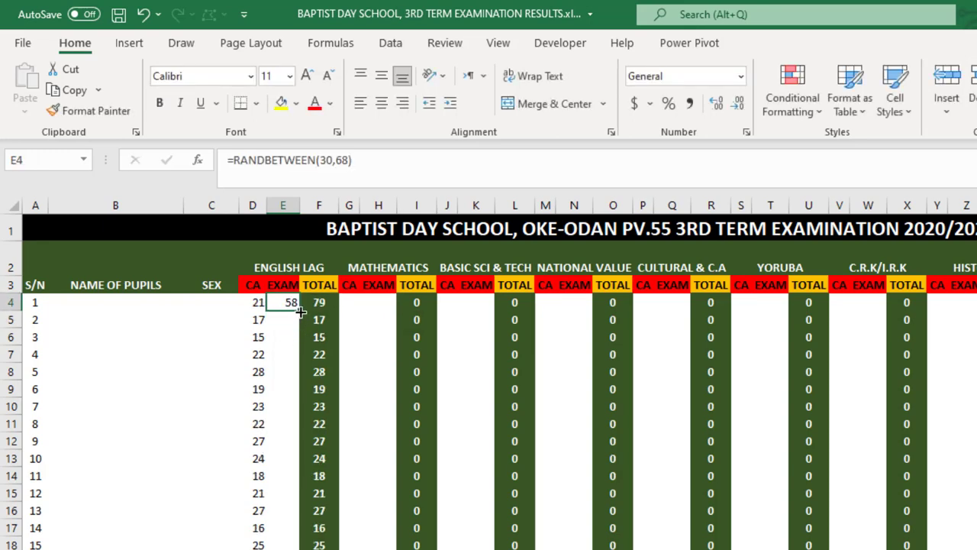
double_click(301, 311)
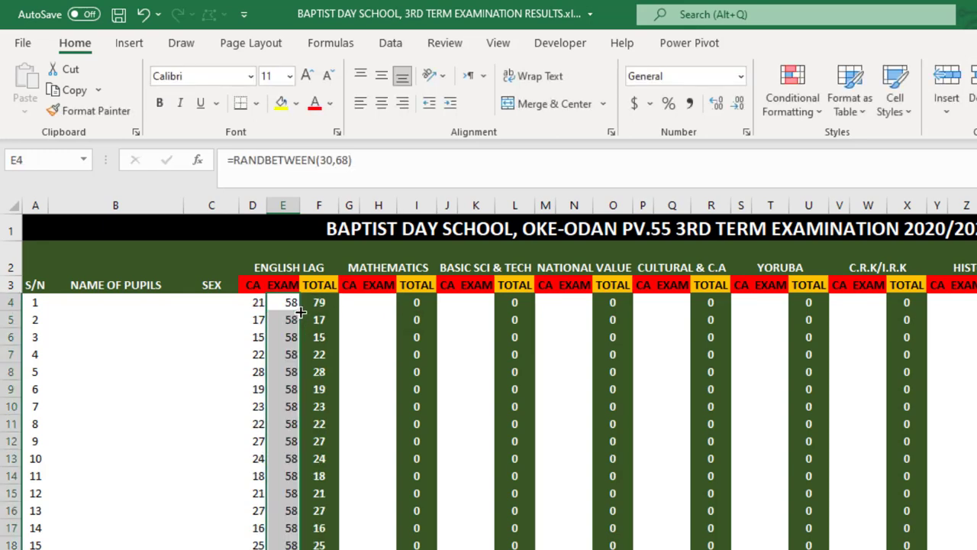
Step: Check the first pupil's row: the English CA, exam and total cells, grand total, percentage, position, number of passes and category
click(249, 301)
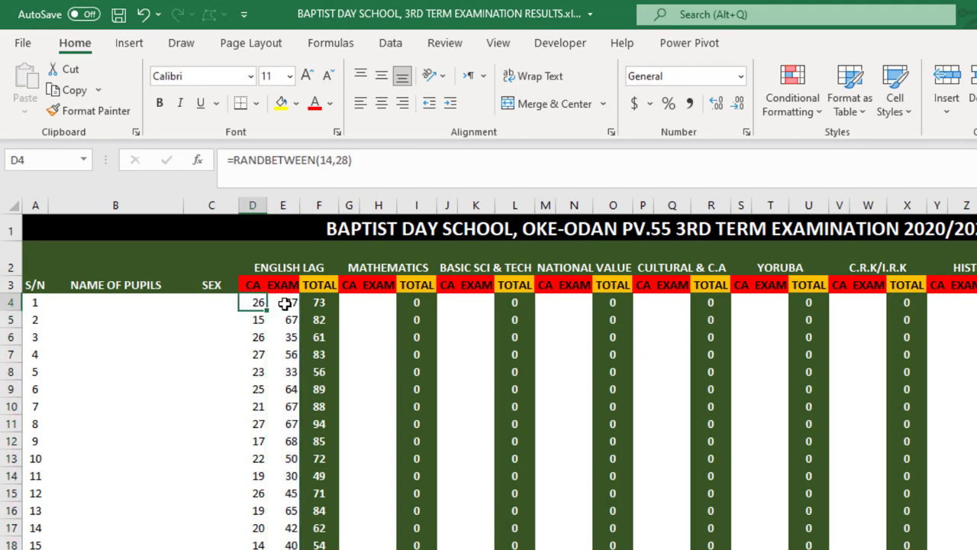
click(283, 303)
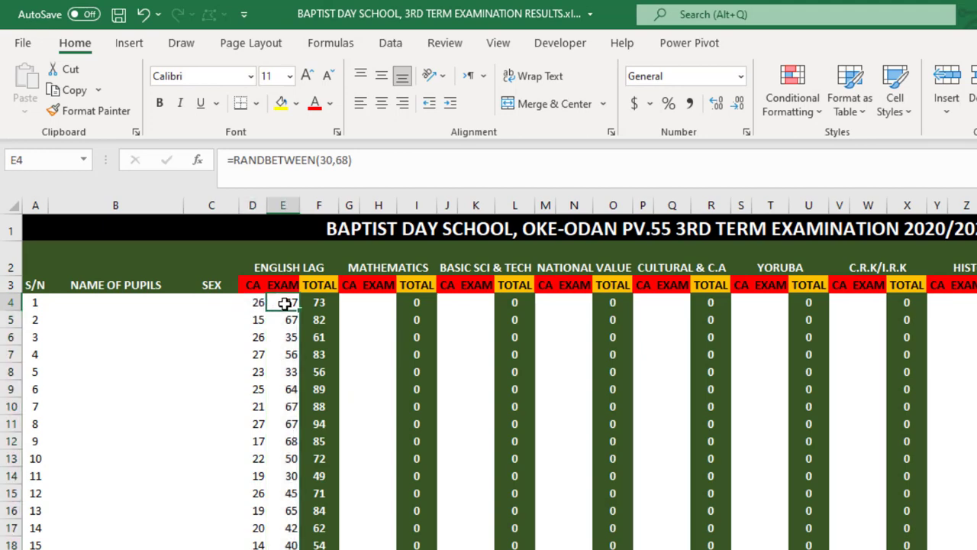
click(321, 304)
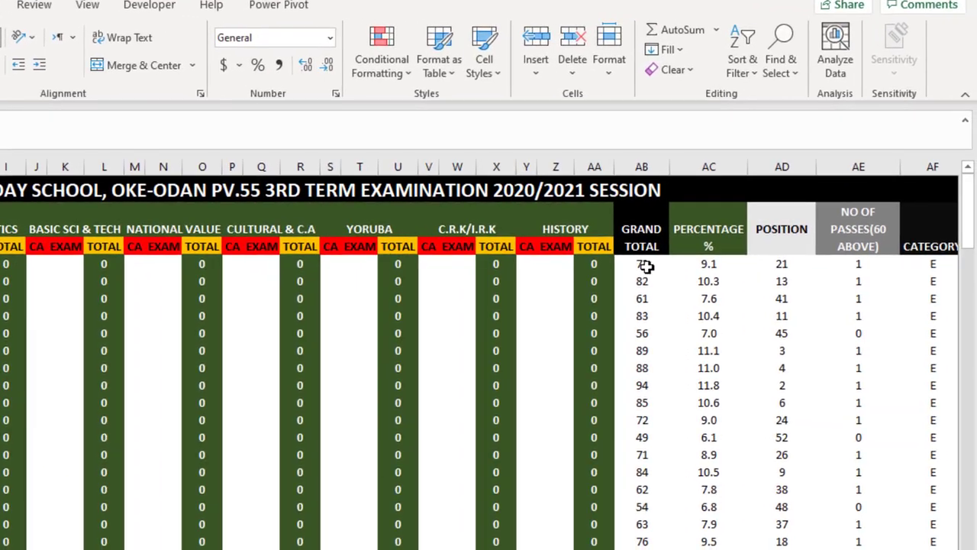
click(646, 266)
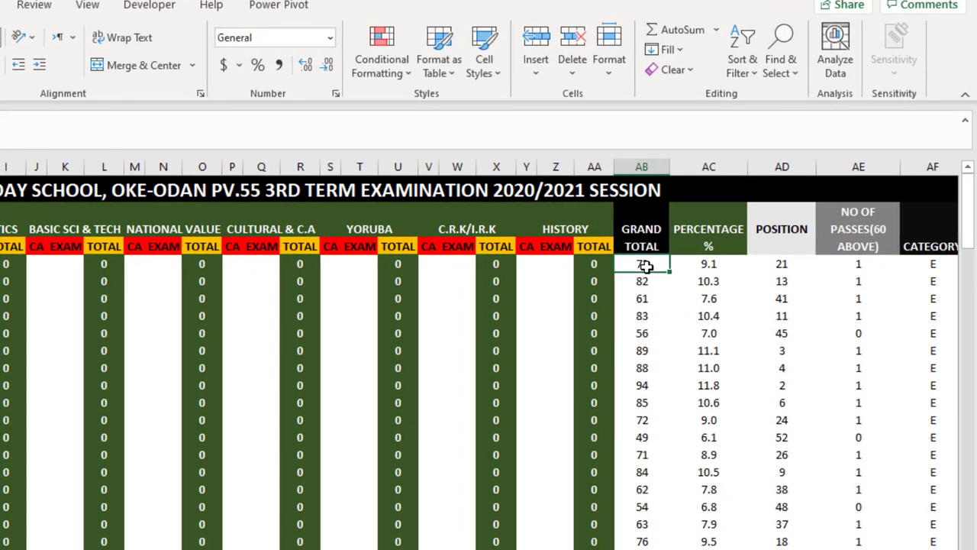
click(703, 265)
click(774, 265)
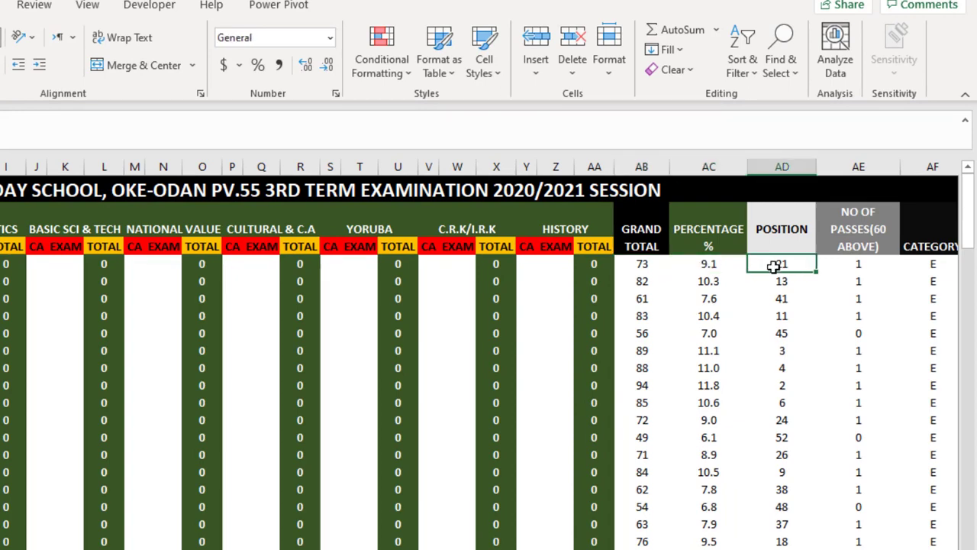
click(858, 268)
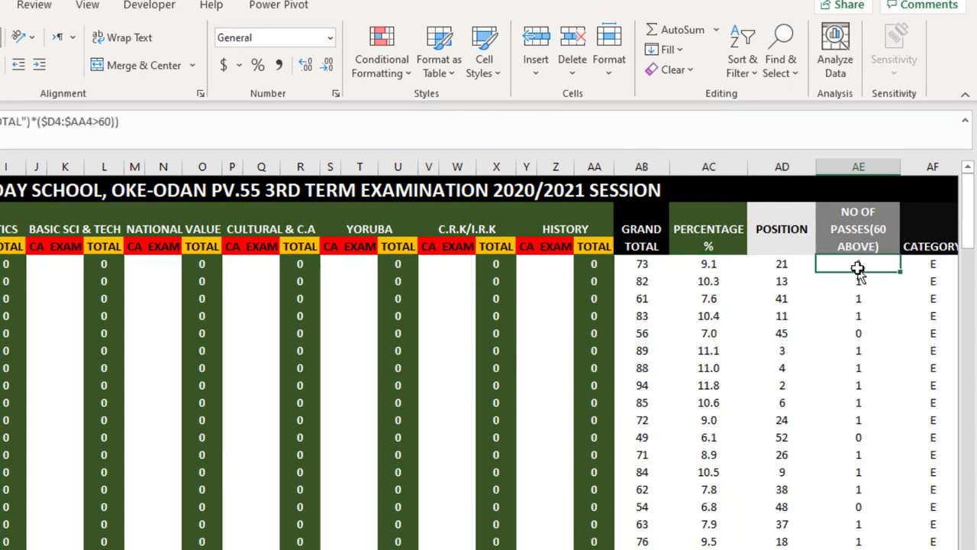
click(935, 267)
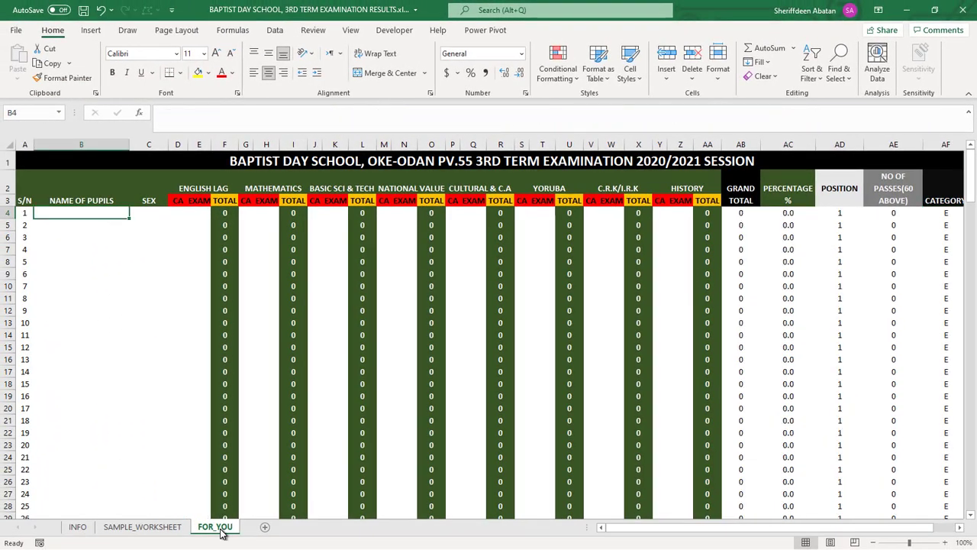
Step: Set the full results table on SAMPLE_WORKSHEET, from the title row through the last pupil in row 58, as the print area
click(142, 527)
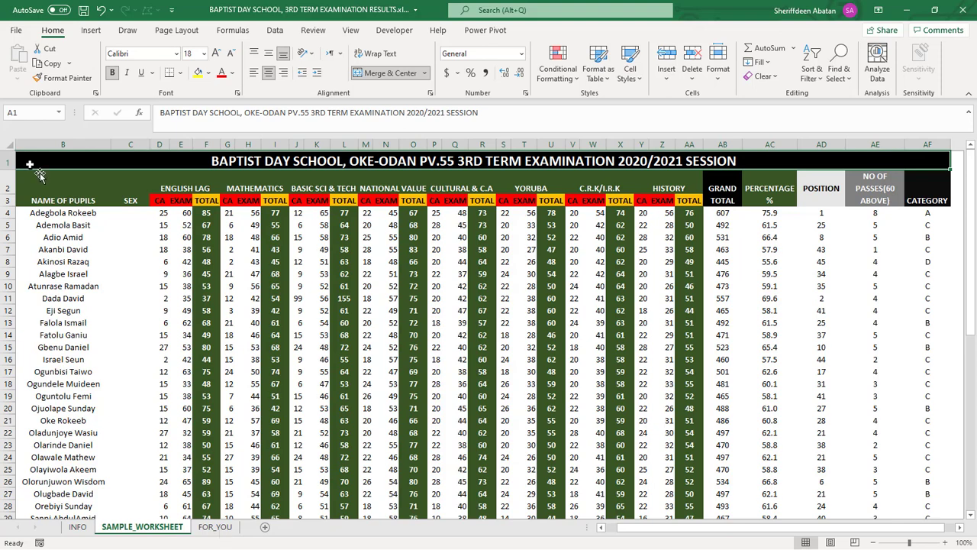
drag(29, 159, 467, 371)
drag(506, 462, 531, 470)
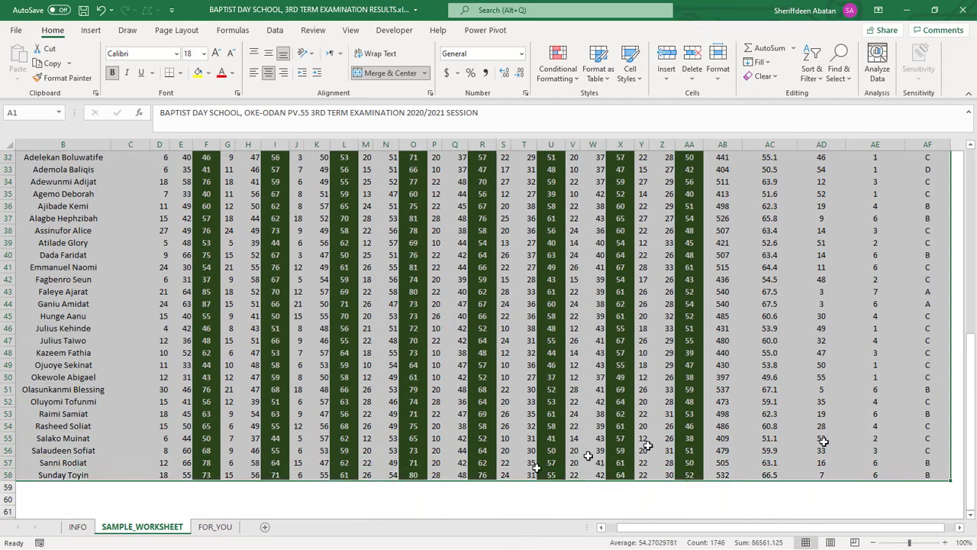
drag(974, 455, 974, 243)
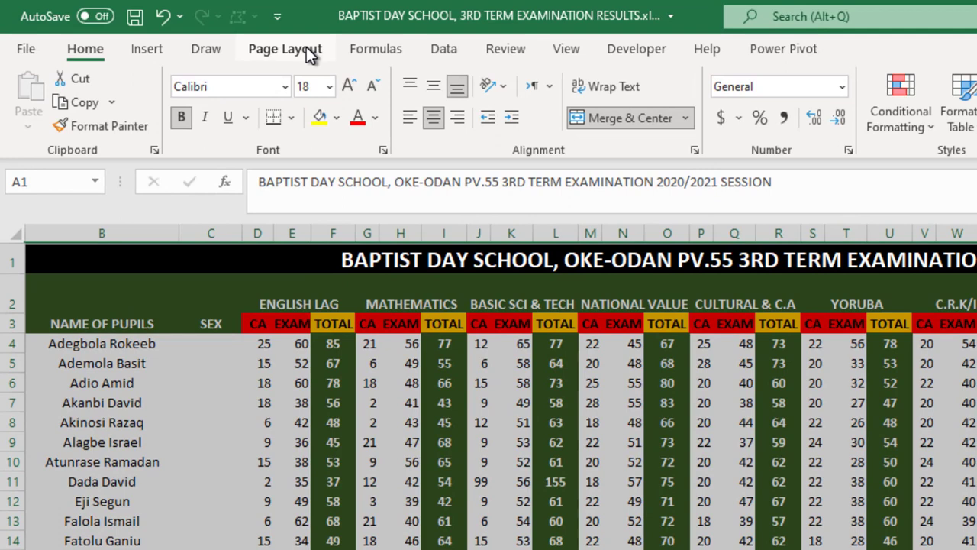
click(309, 52)
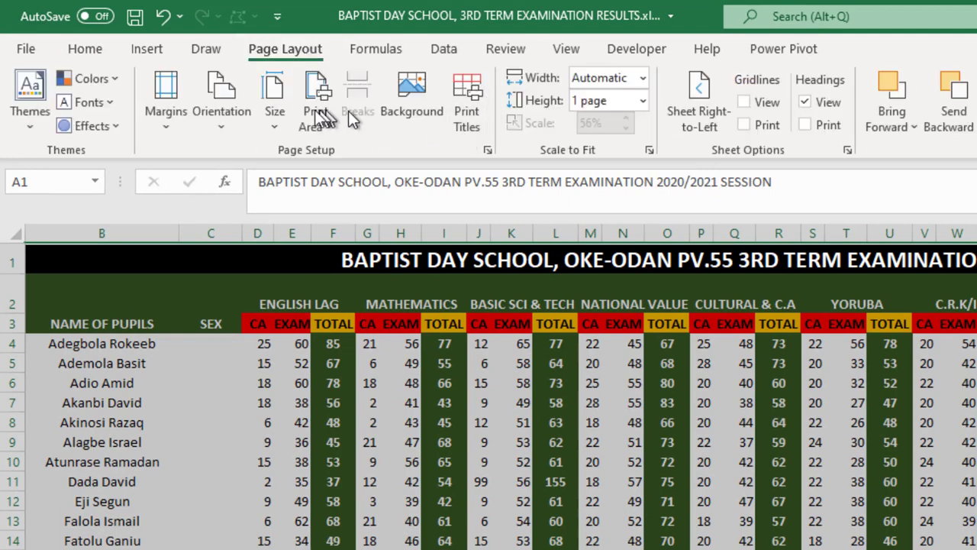
click(326, 126)
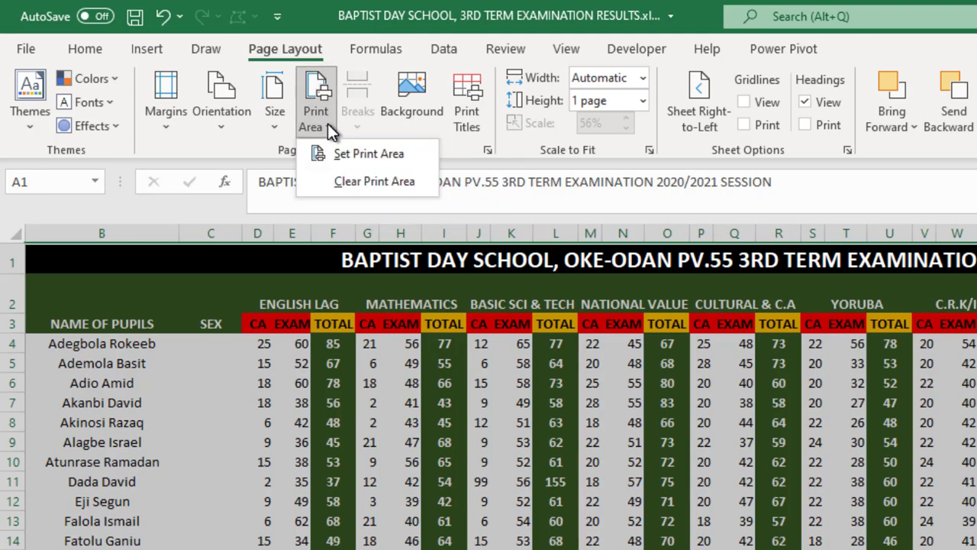
click(357, 152)
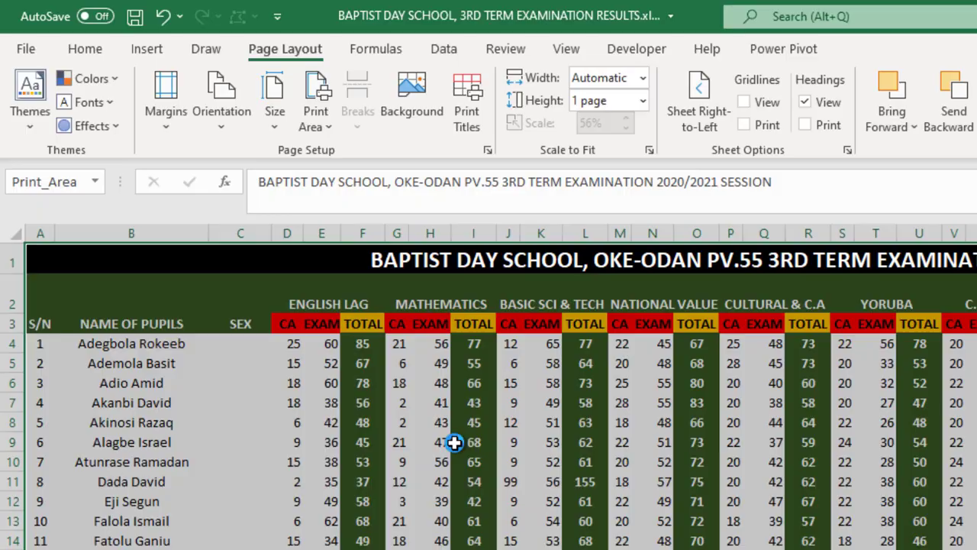
Step: Open the print preview of the sample results and set the scaling to Fit All Columns on One Page
key(ctrl+p)
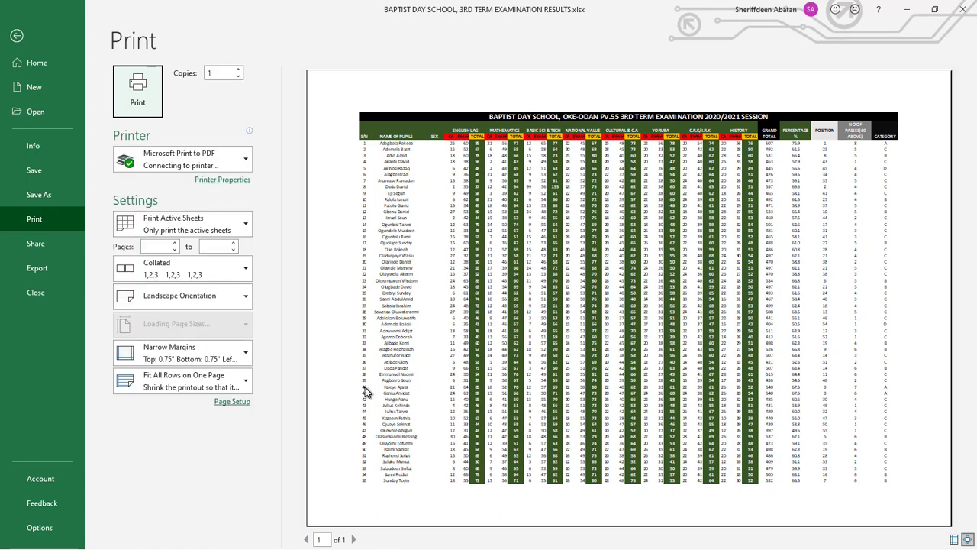
click(239, 383)
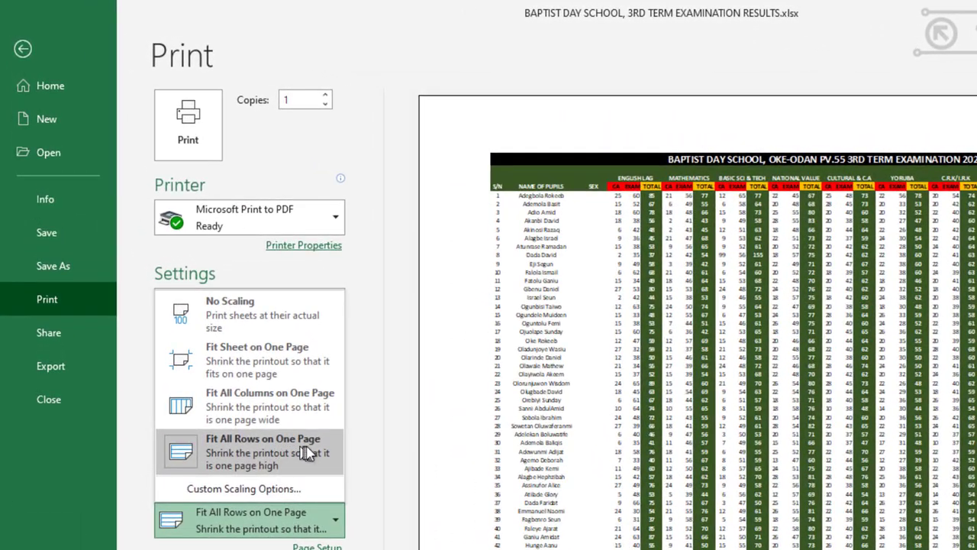
click(286, 411)
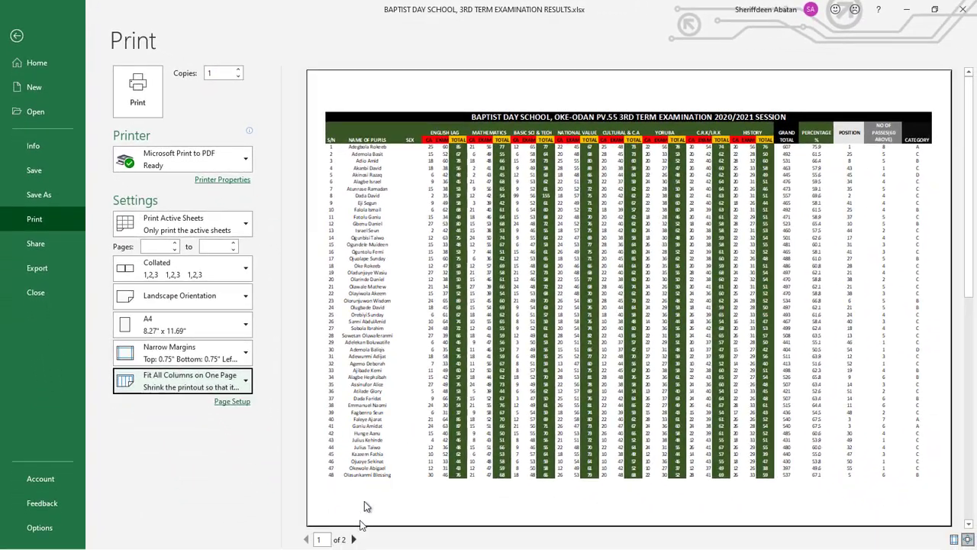
Step: Look over both pages of the print preview and the PDF/XPS export option, and return to the worksheet
click(354, 539)
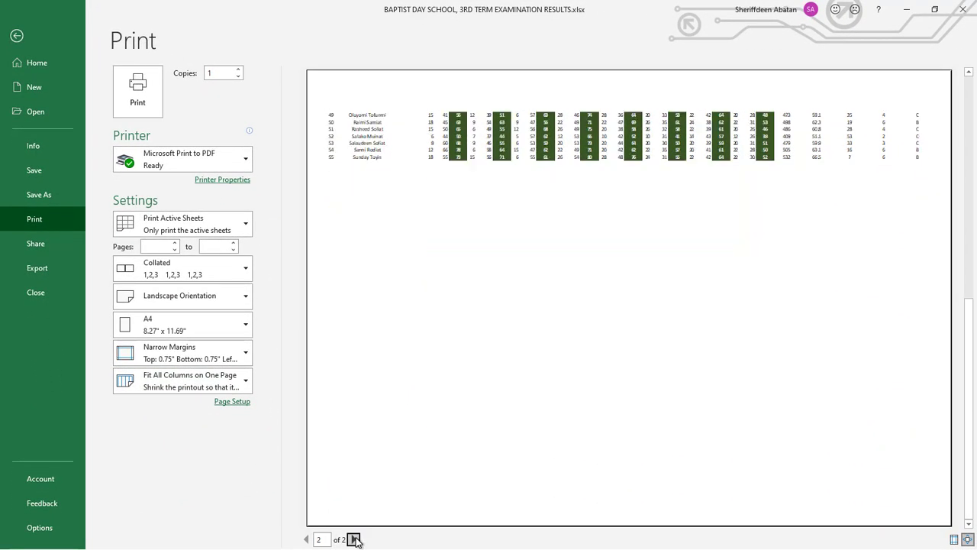
click(307, 539)
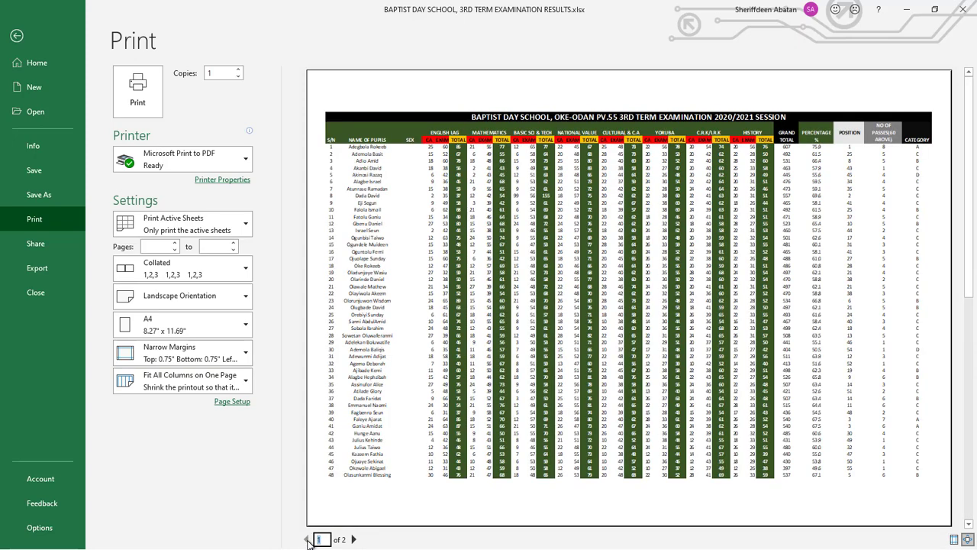
click(353, 539)
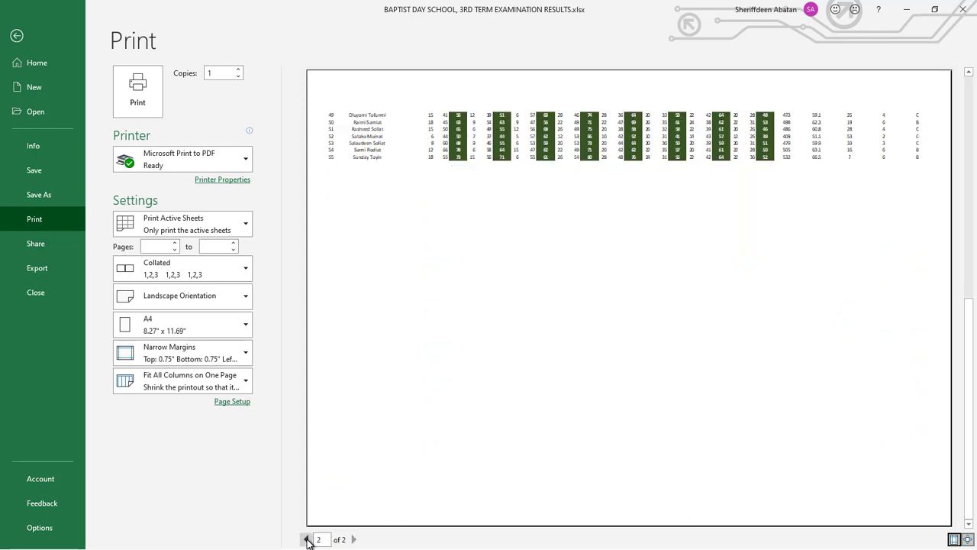
click(306, 540)
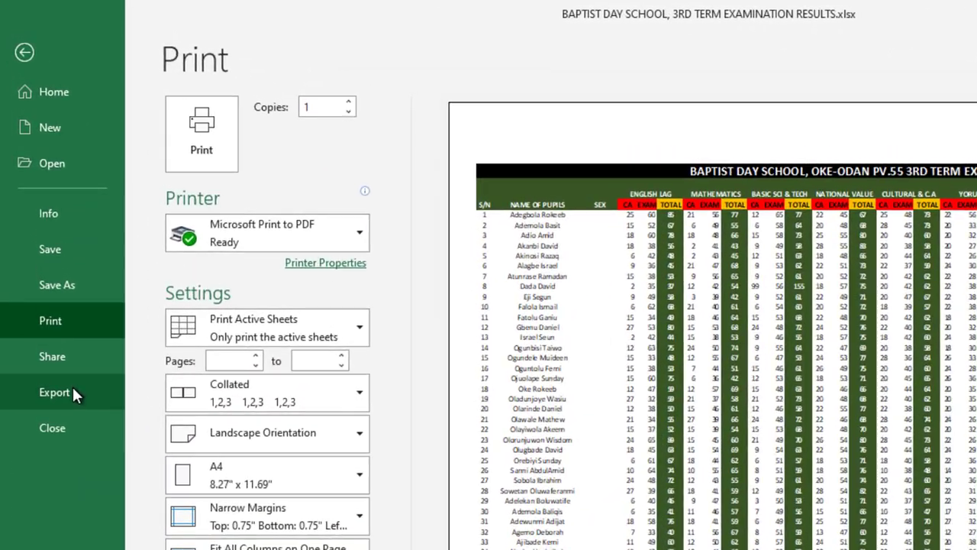
click(74, 392)
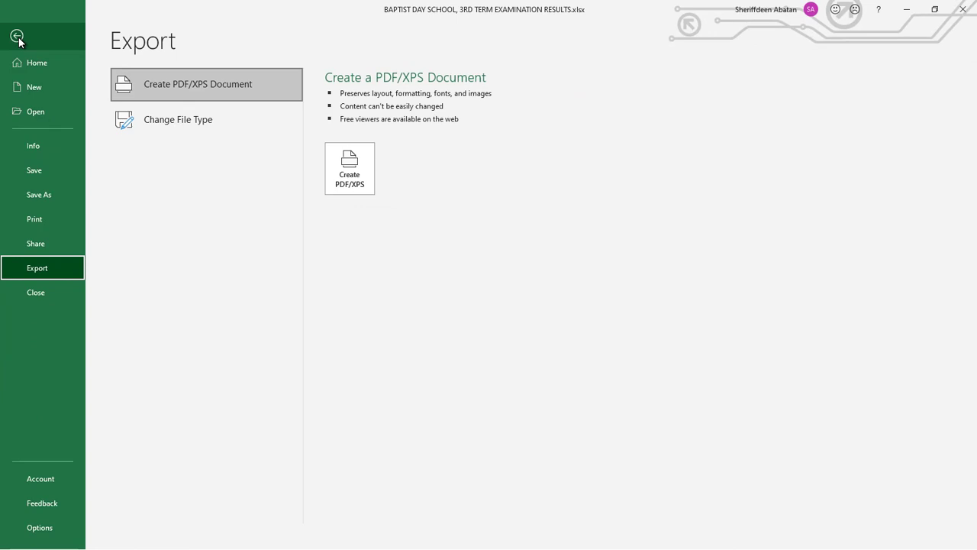
click(17, 37)
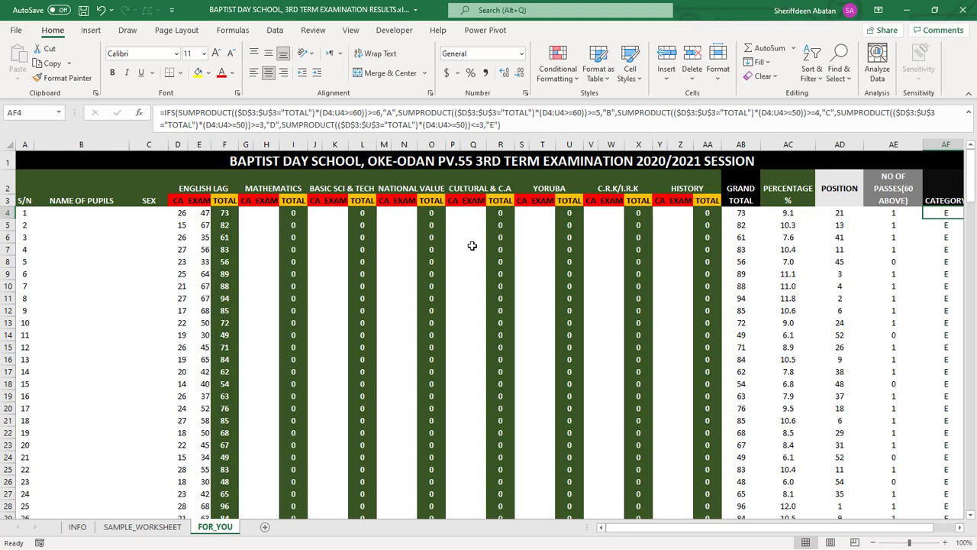
Step: Clear the random English CA and exam scores from row 4 downward on the FOR_YOU sheet
click(183, 213)
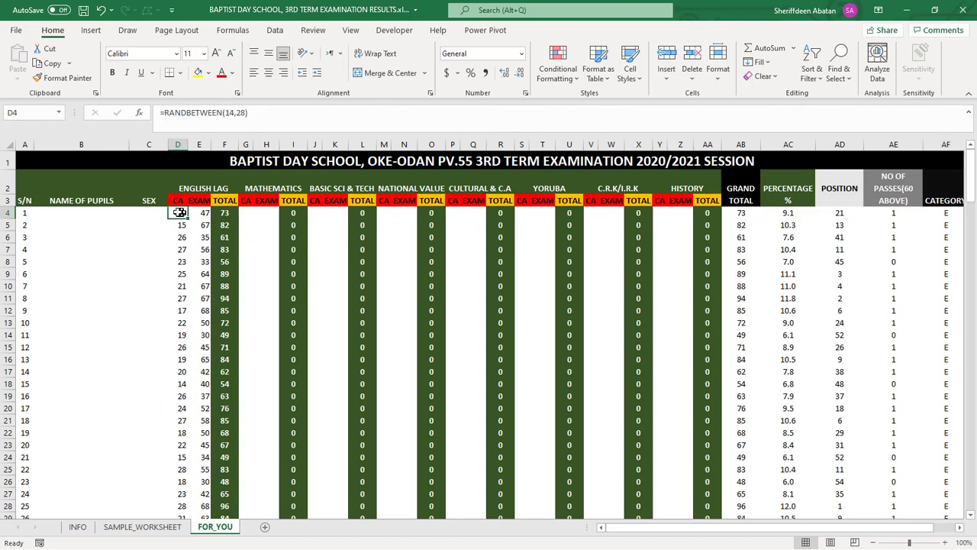
drag(183, 213, 200, 213)
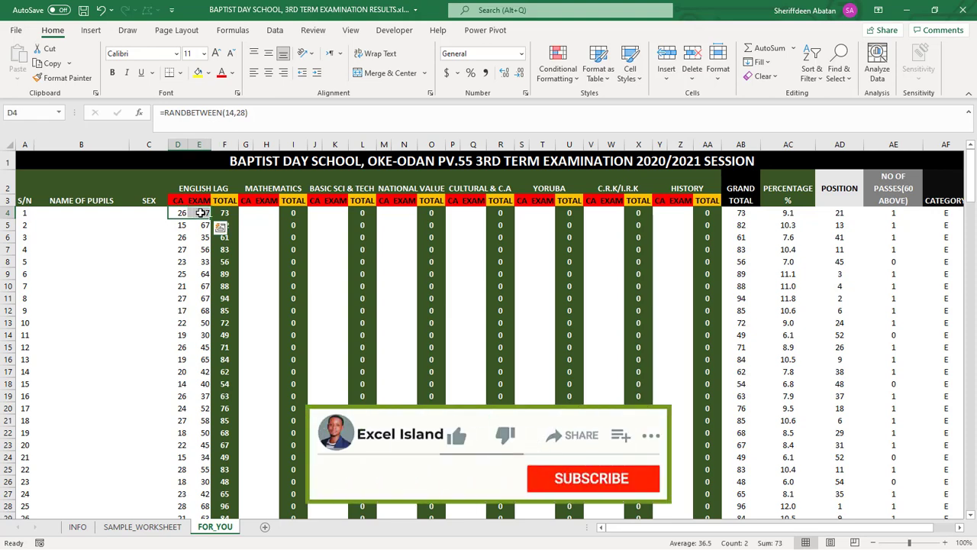
key(ctrl+shift+Down)
key(ctrl+BackSpace)
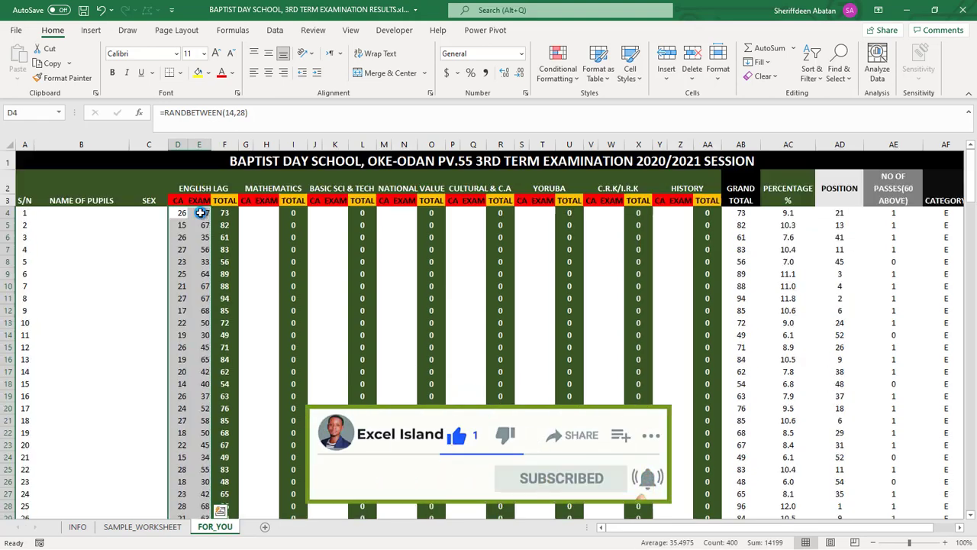
key(Delete)
click(180, 214)
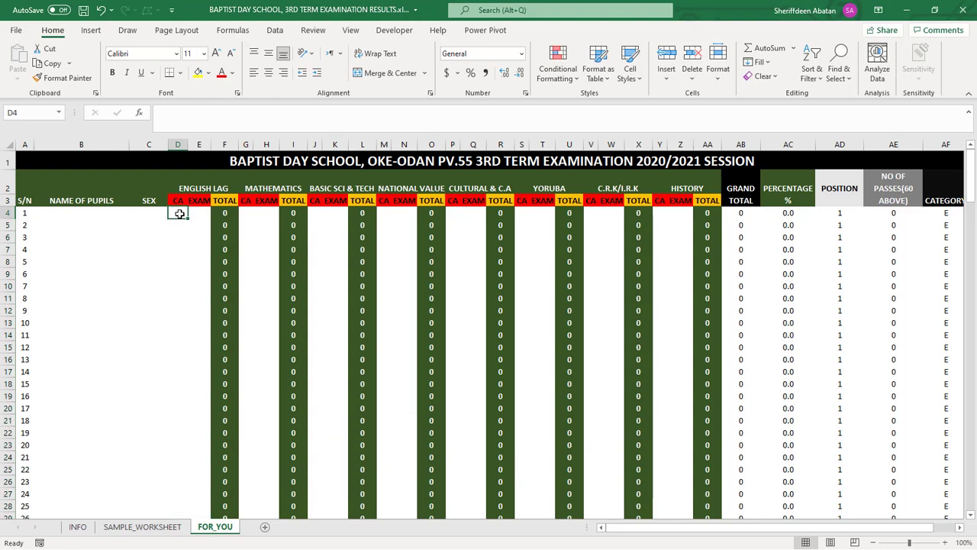
Step: View the aim, objective and support contact links on the INFO sheet and return to the blank FOR_YOU sheet
click(67, 212)
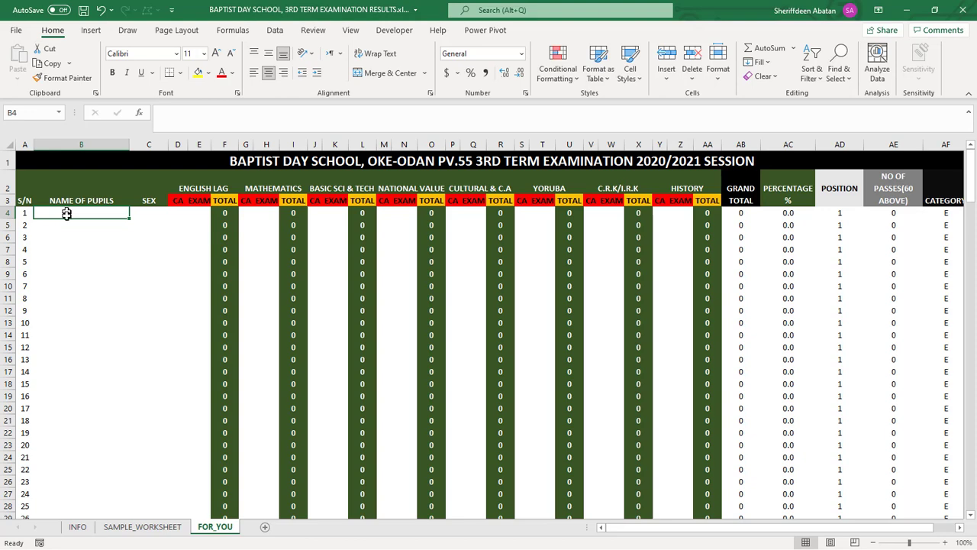
click(77, 527)
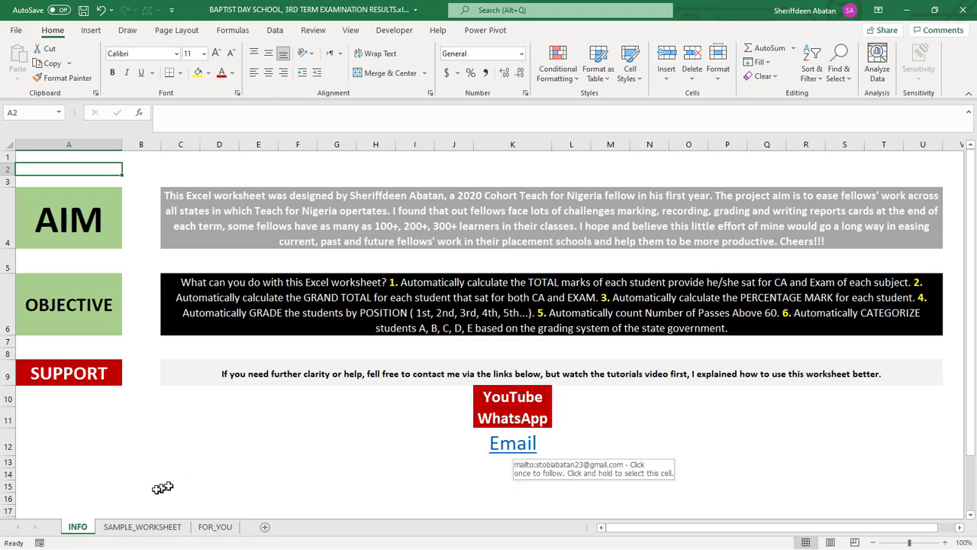
click(221, 532)
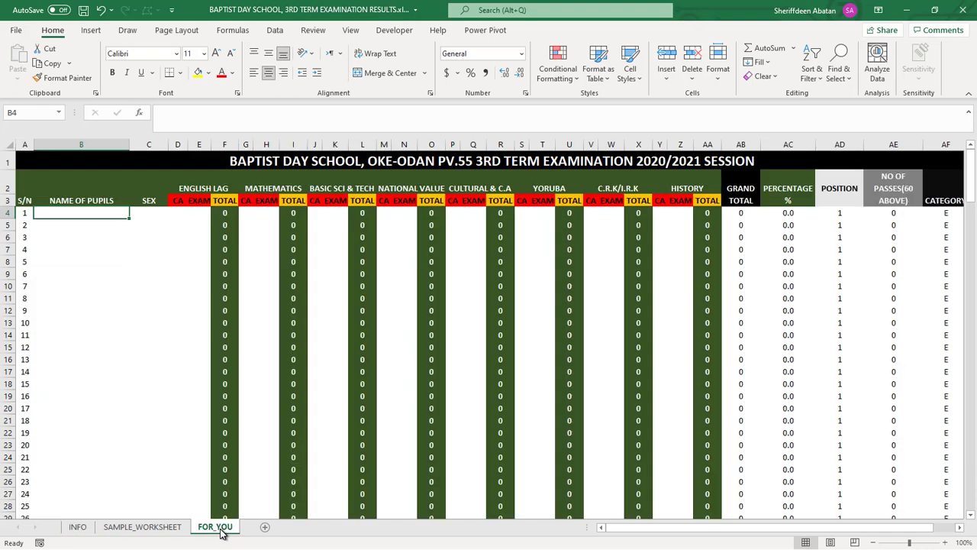